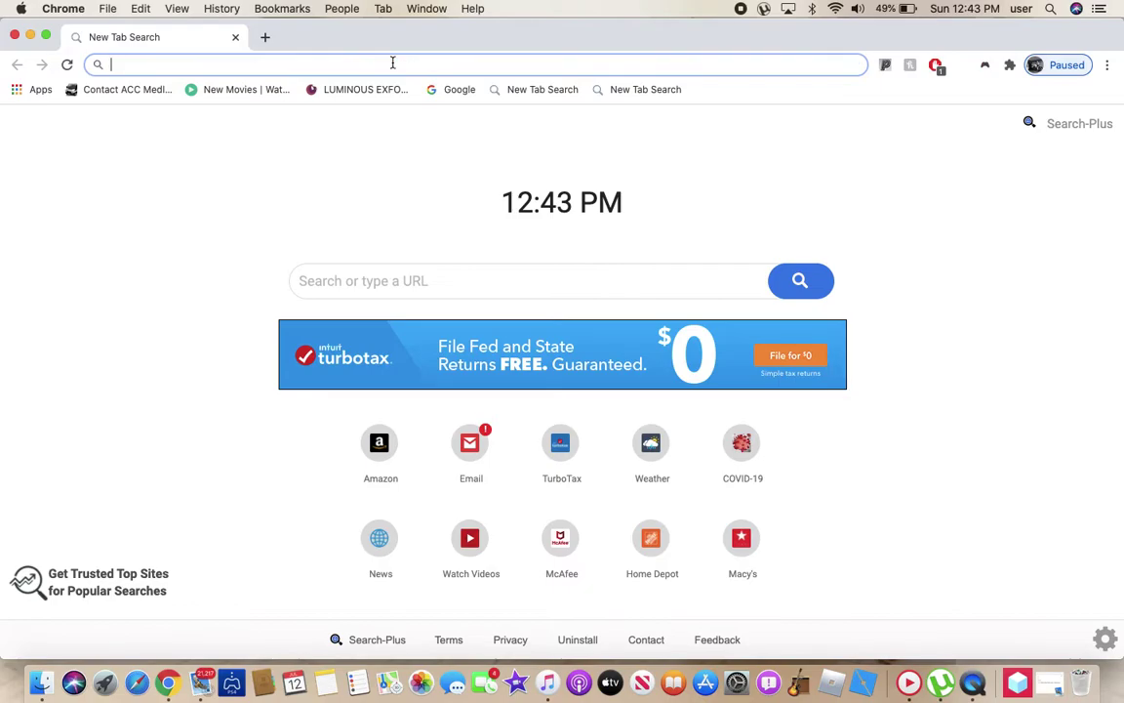
Step: Search the web for "blender 2.79" and open the 2.79 release page on blender.org
text(Blender)
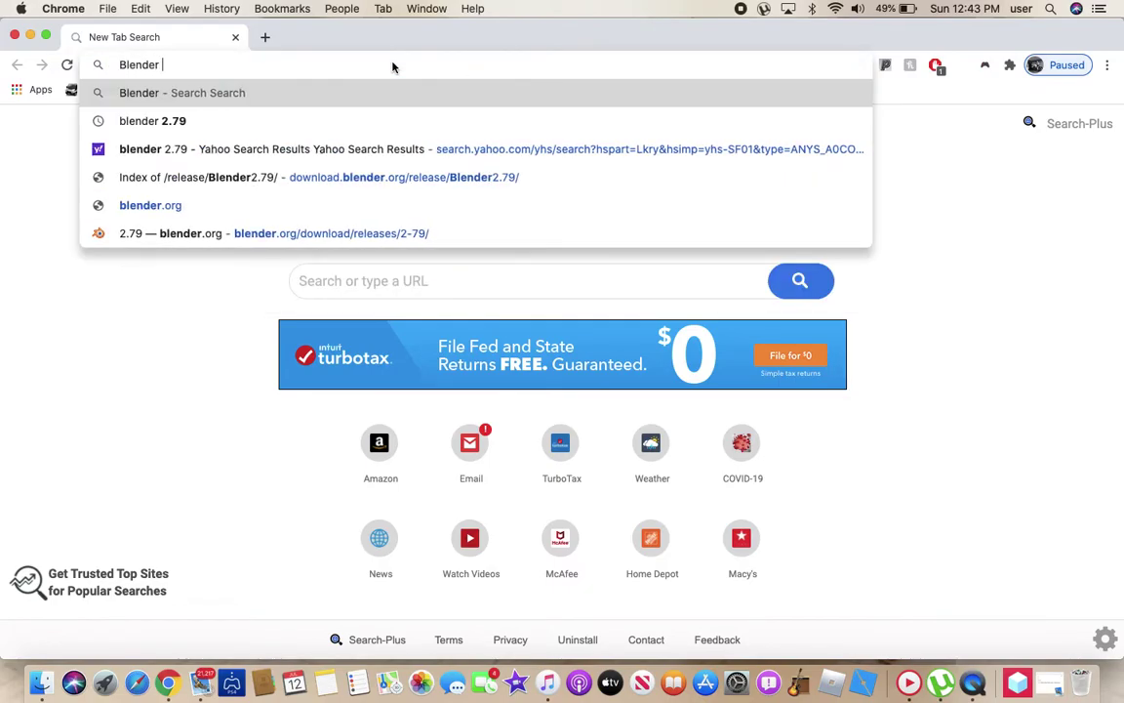
click(251, 125)
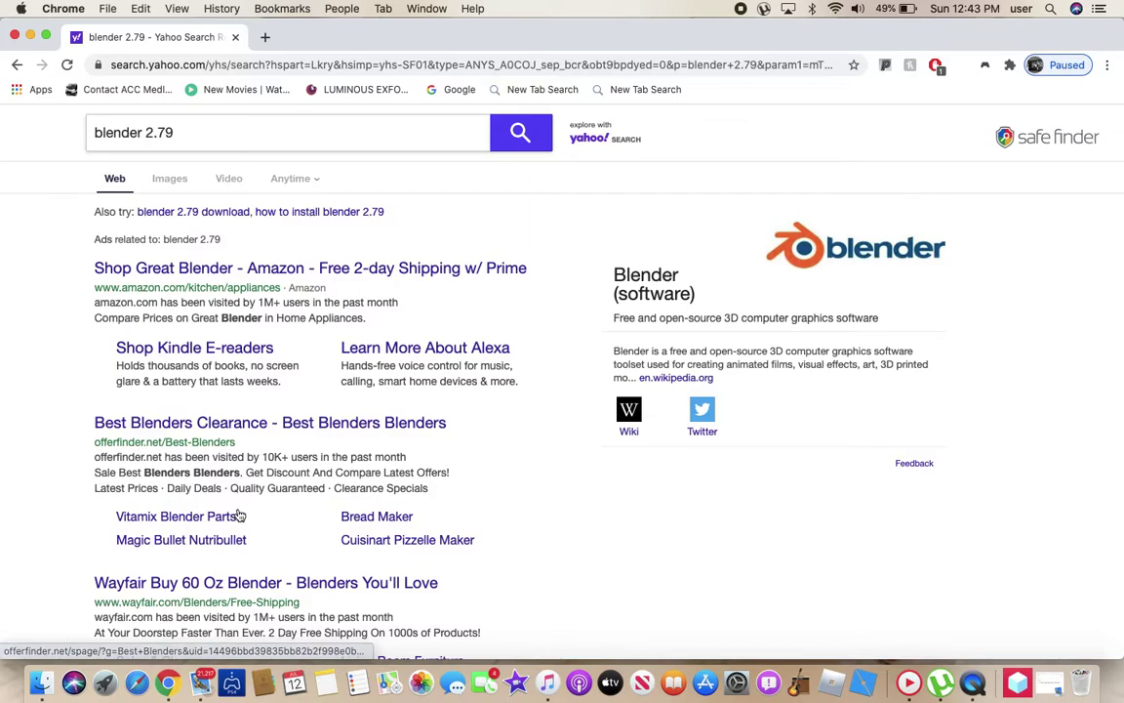
scroll(234, 510, down, 4)
scroll(238, 512, down, 3)
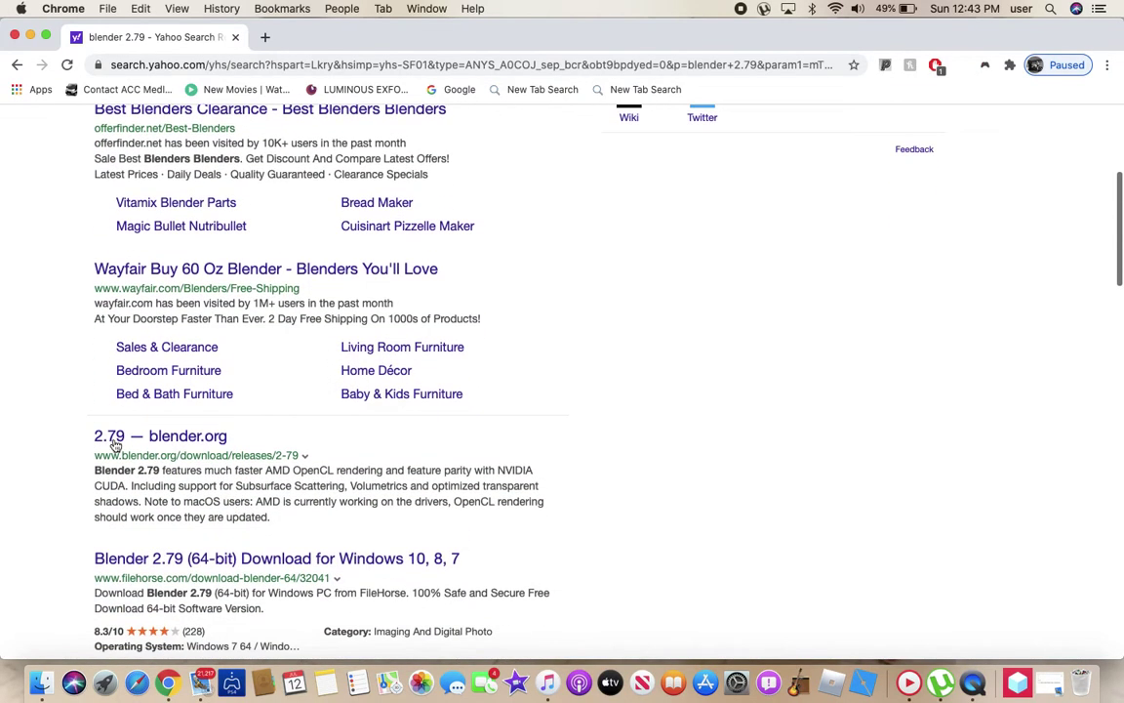
click(164, 439)
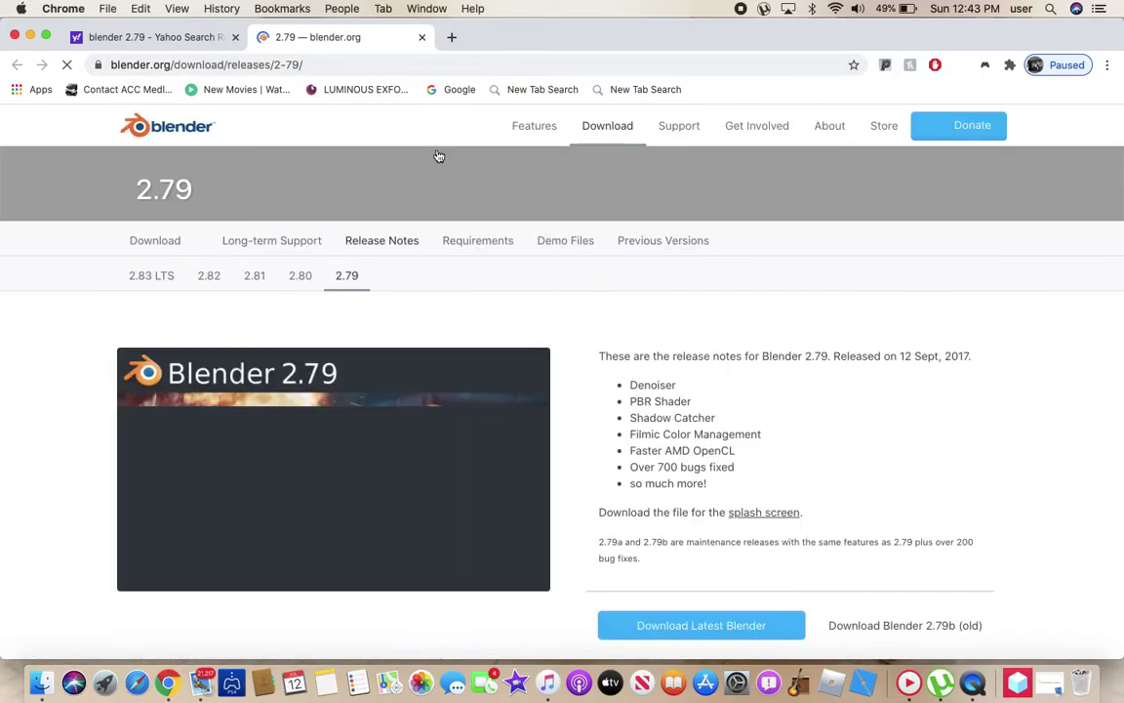
Step: Download blender-2.79b-macOS-10.6.dmg from the old 2.79b release files, closing the survey pop-up, and open the disk image
click(940, 634)
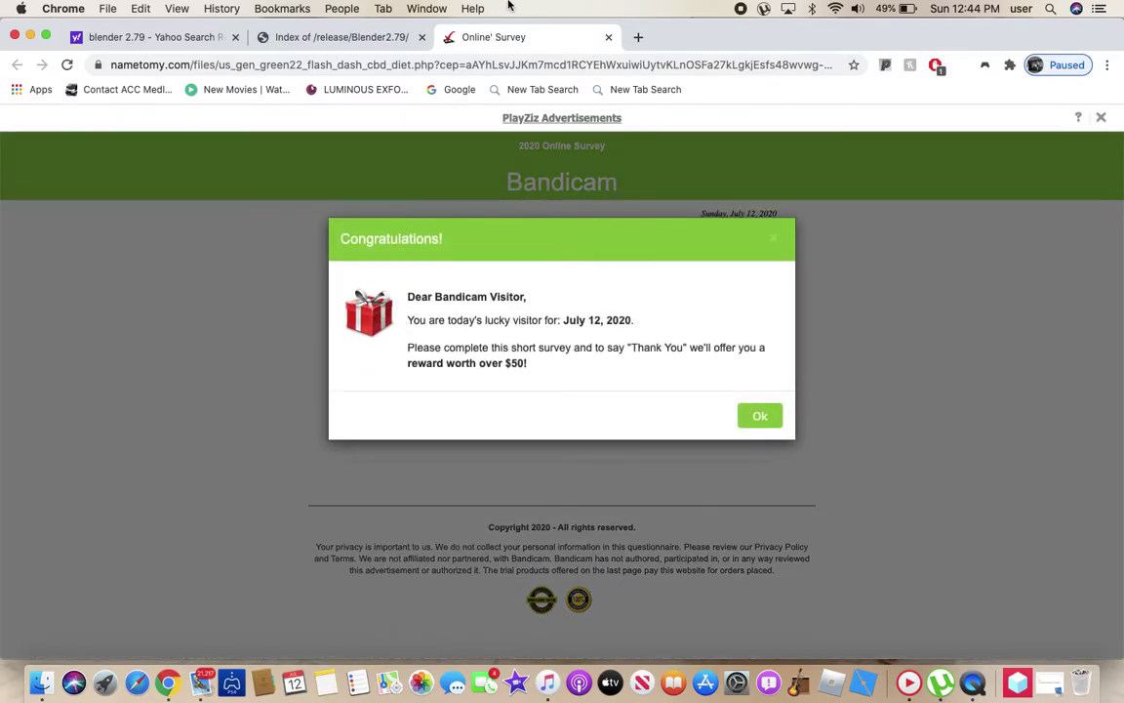
click(608, 38)
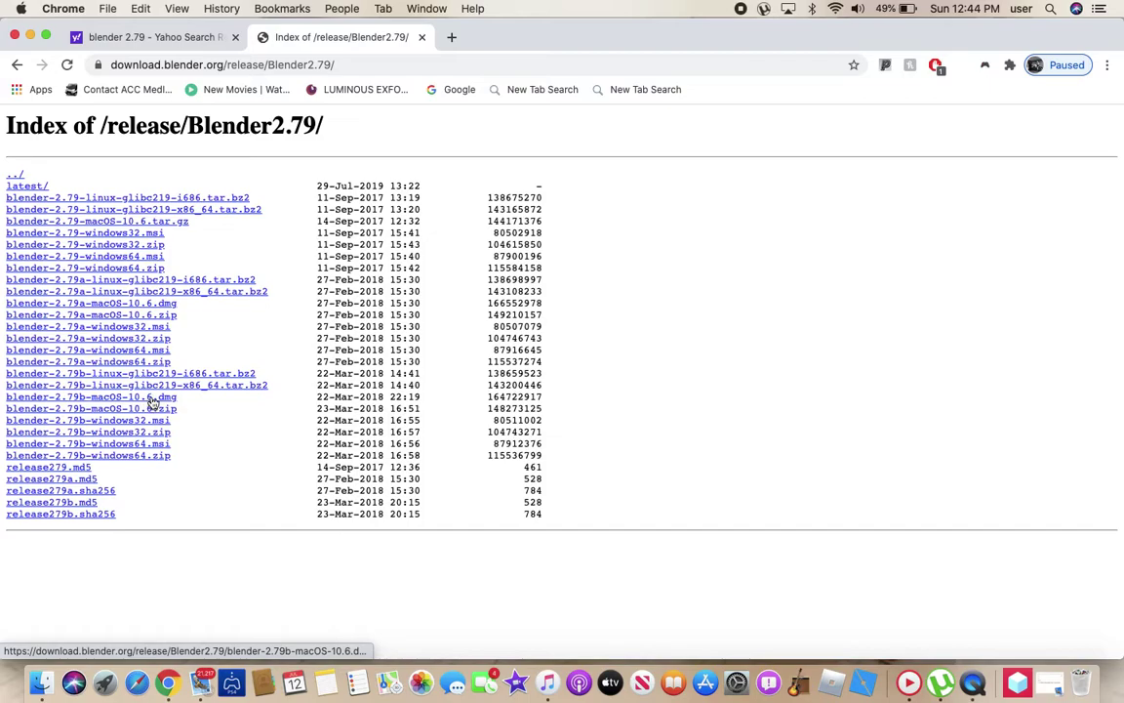
click(151, 398)
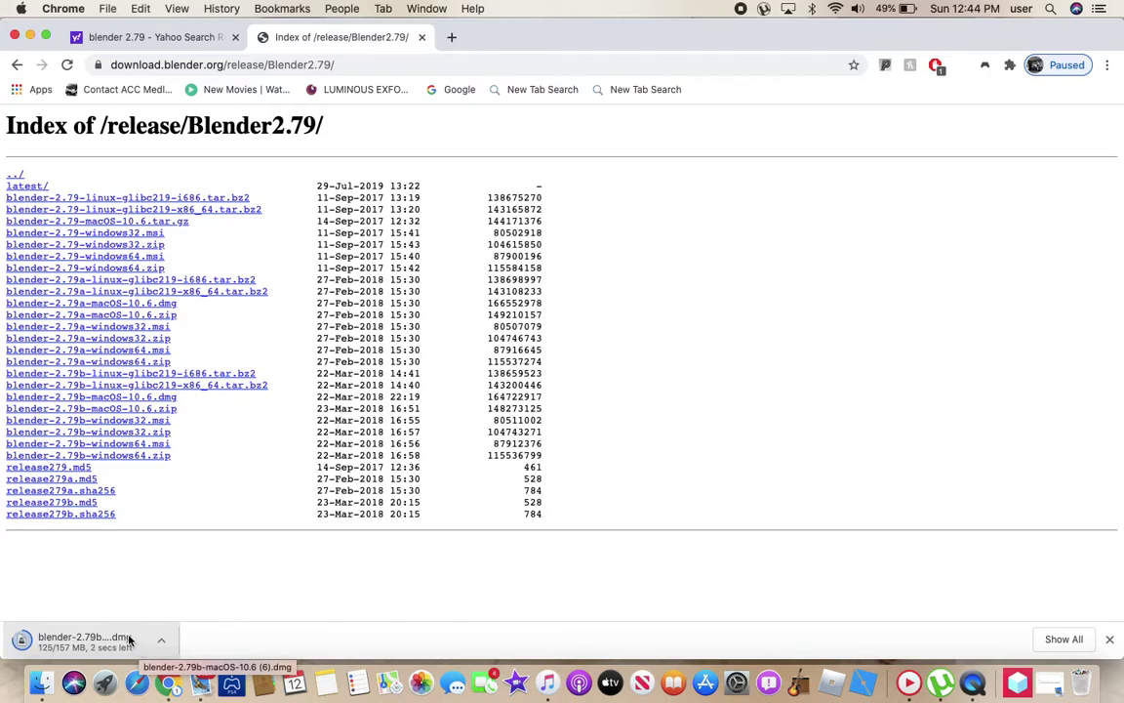
click(131, 639)
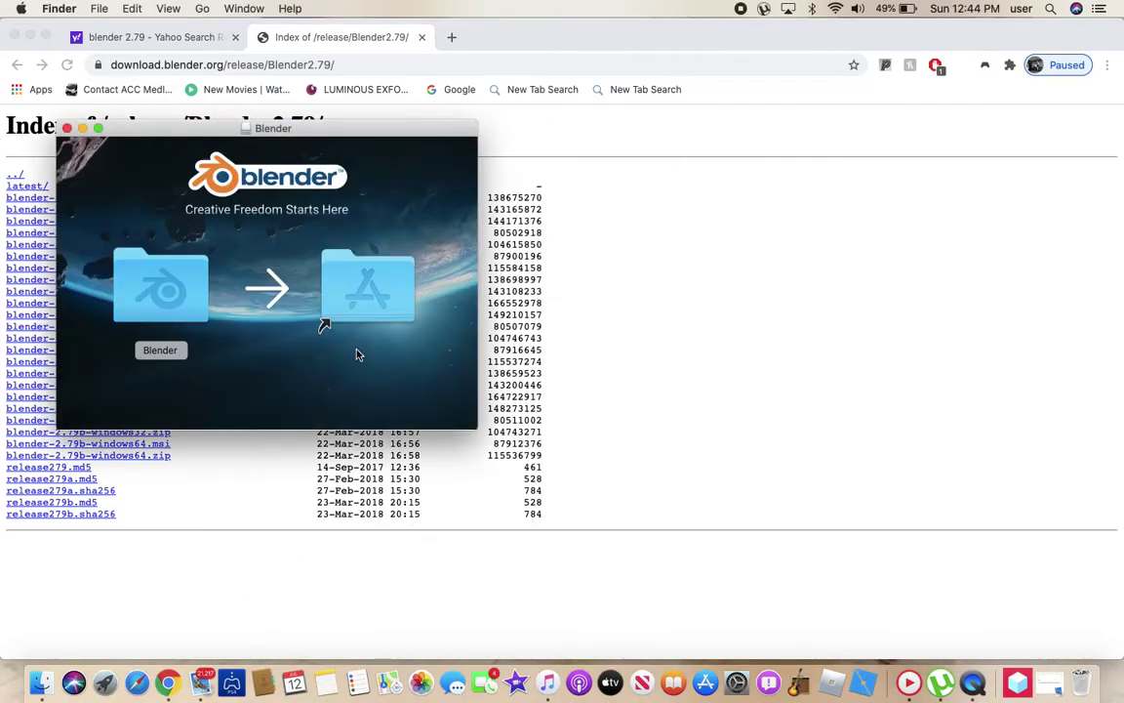
Step: Copy the Blender folder from the disk image into Applications and launch the blender app from there
click(166, 300)
drag(166, 300, 332, 294)
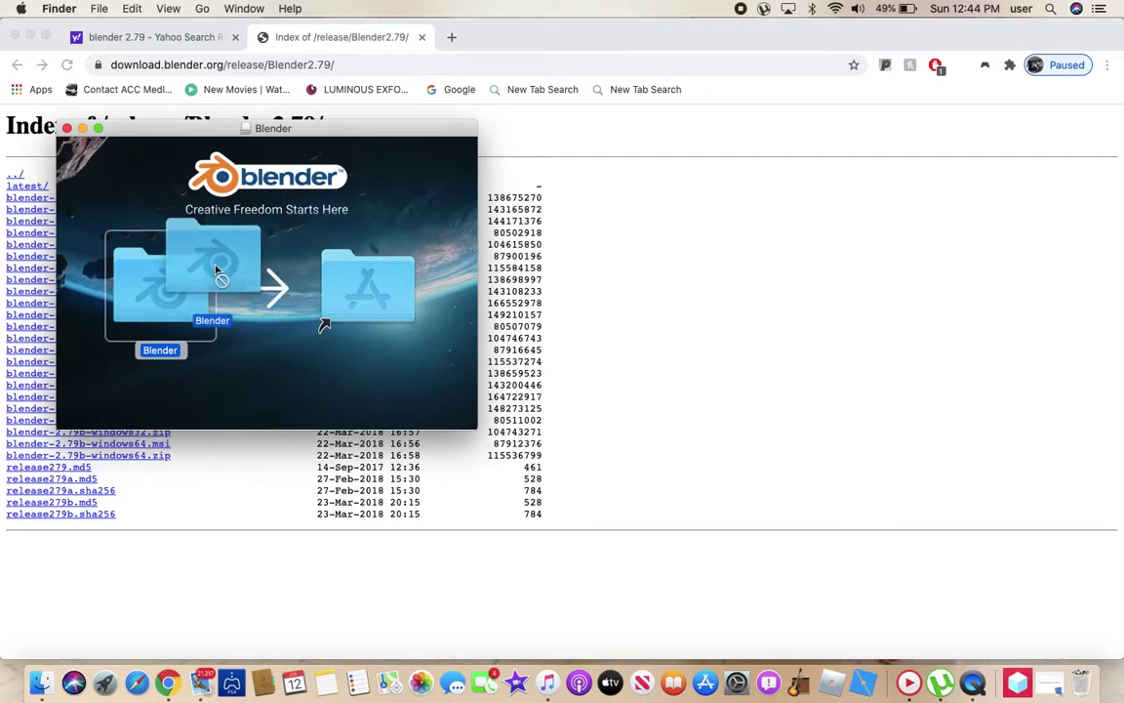
double_click(369, 301)
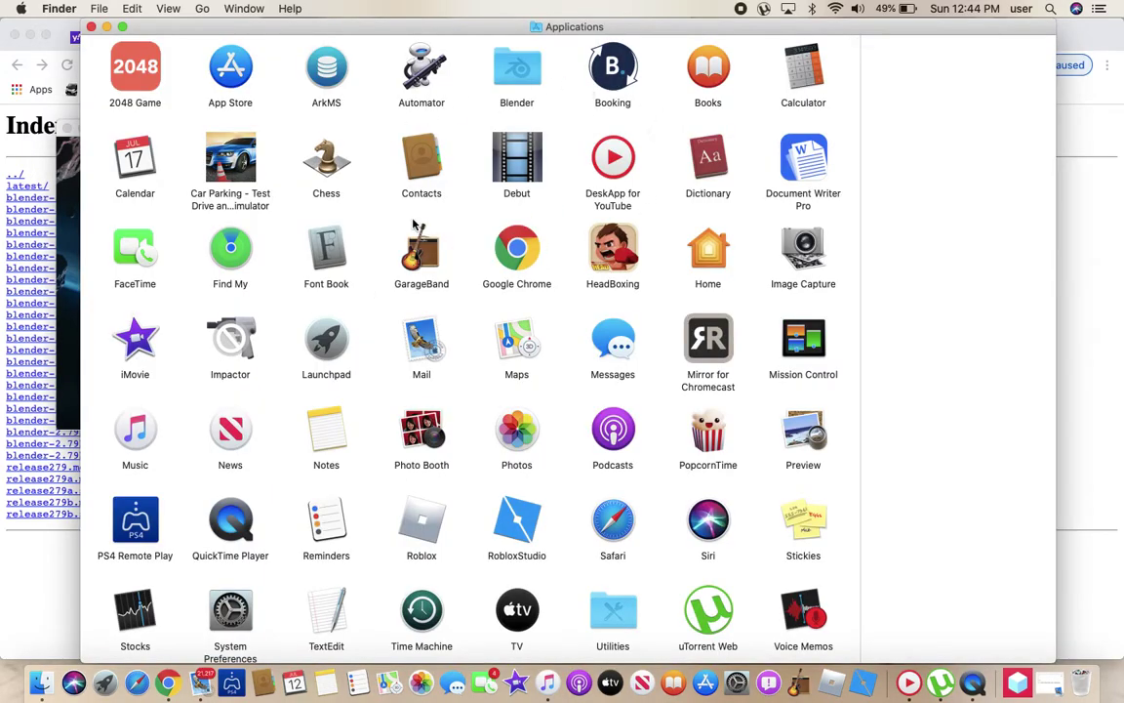
double_click(518, 80)
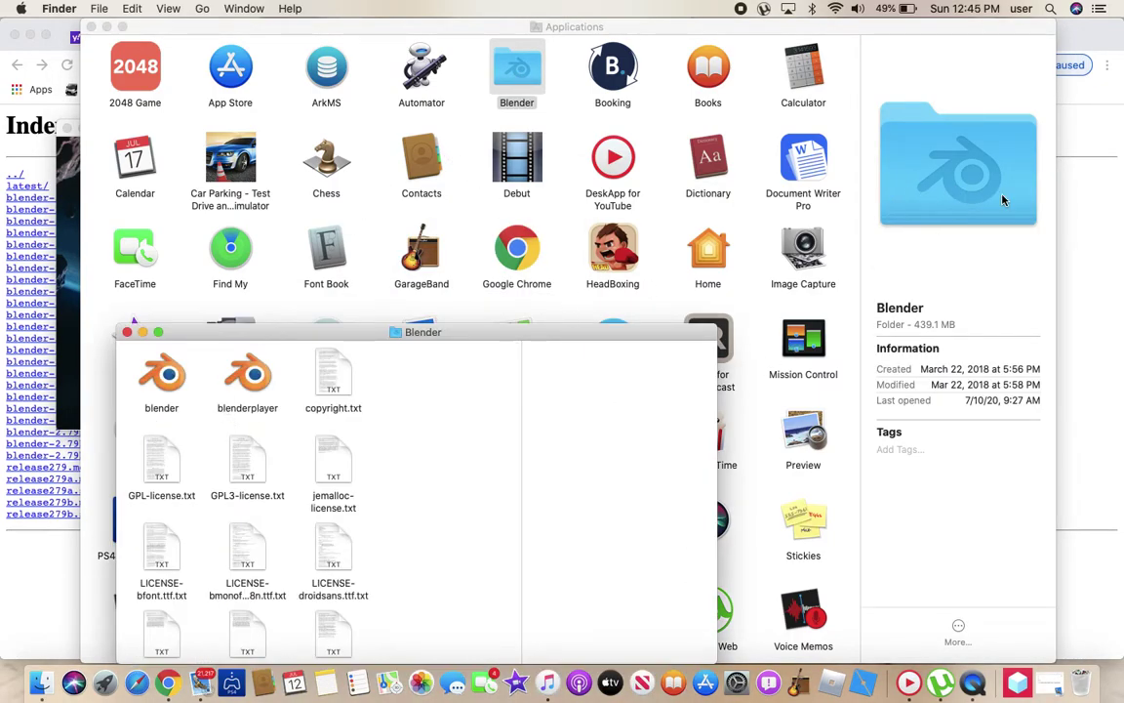
click(164, 382)
double_click(618, 446)
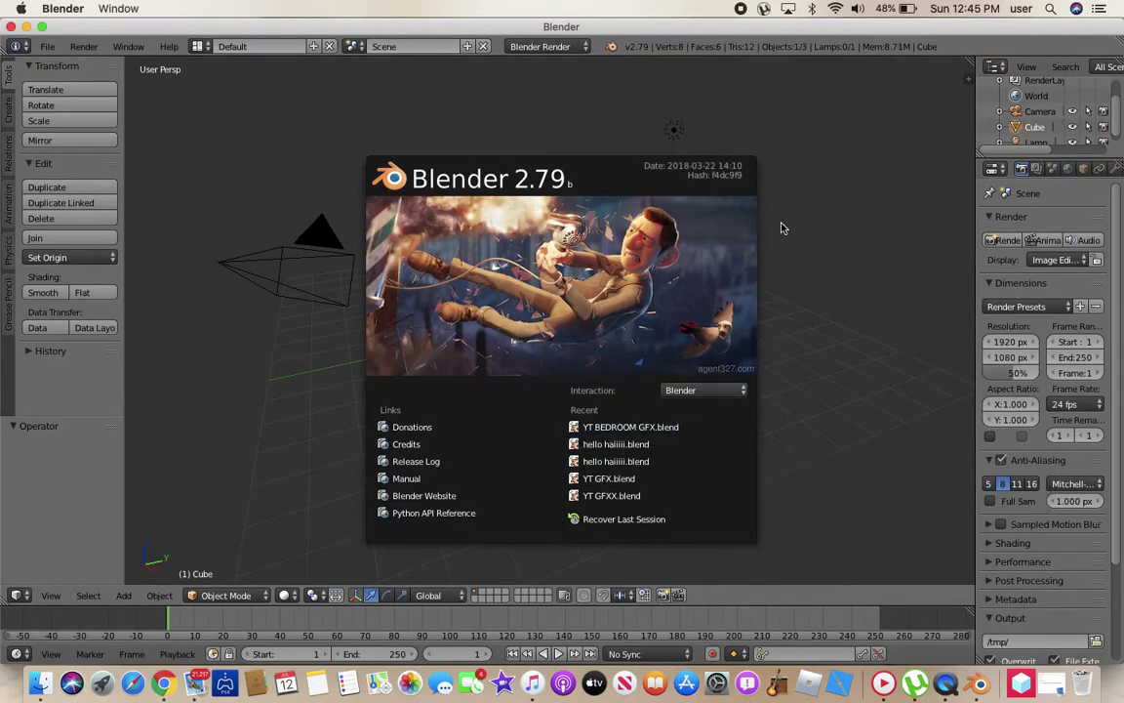
Step: Dismiss the splash screen and delete the default cube from the scene
click(817, 247)
key(x)
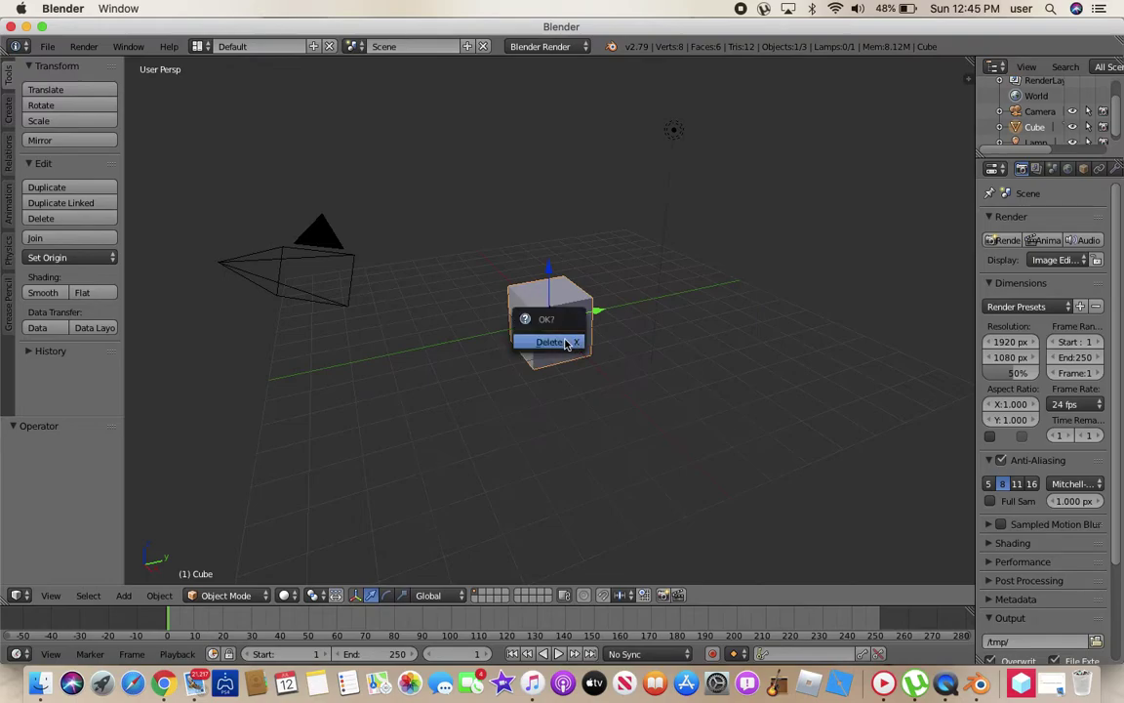
click(553, 342)
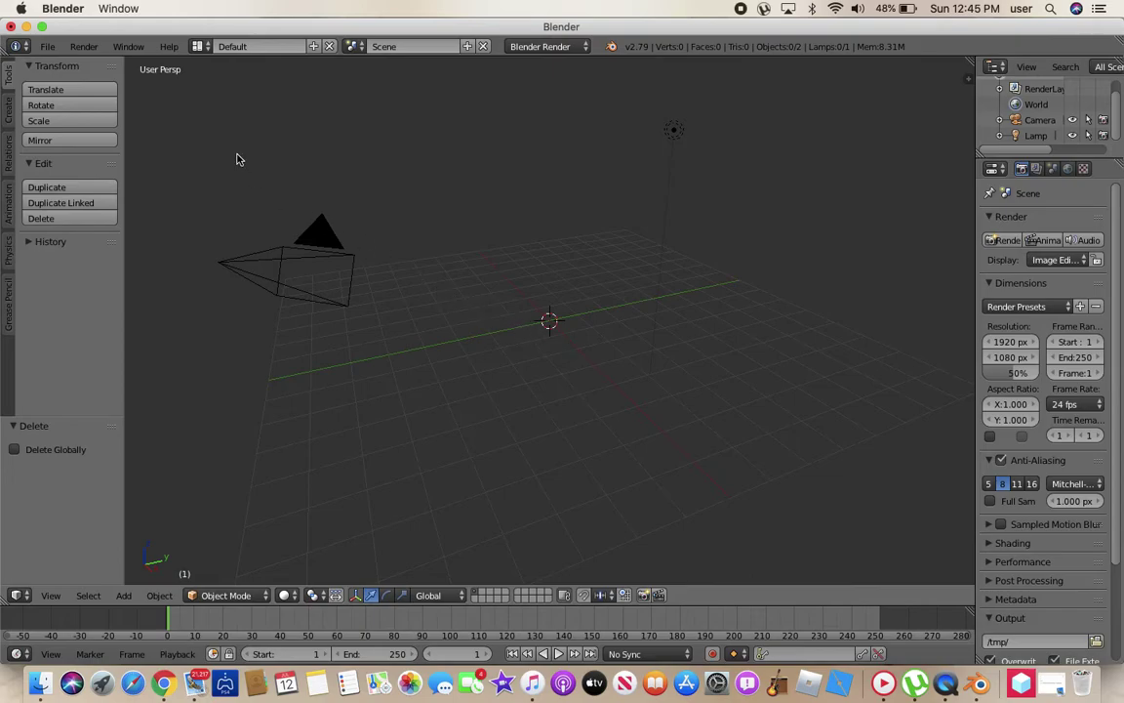
click(46, 46)
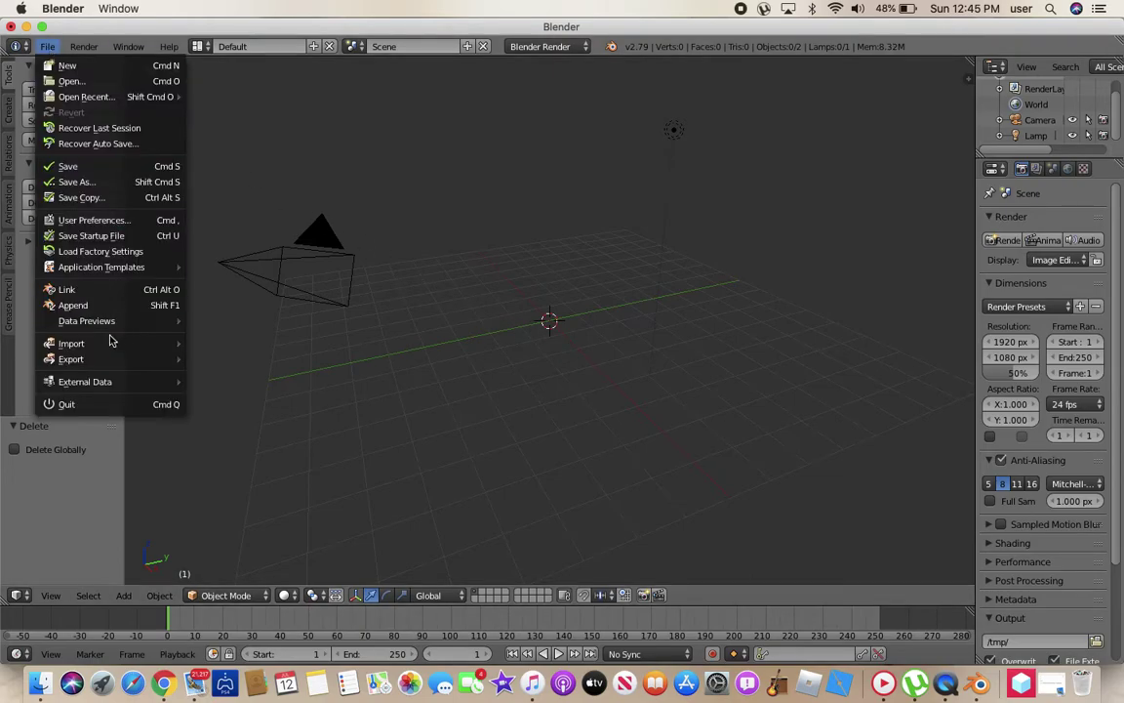
mouse_move(115, 343)
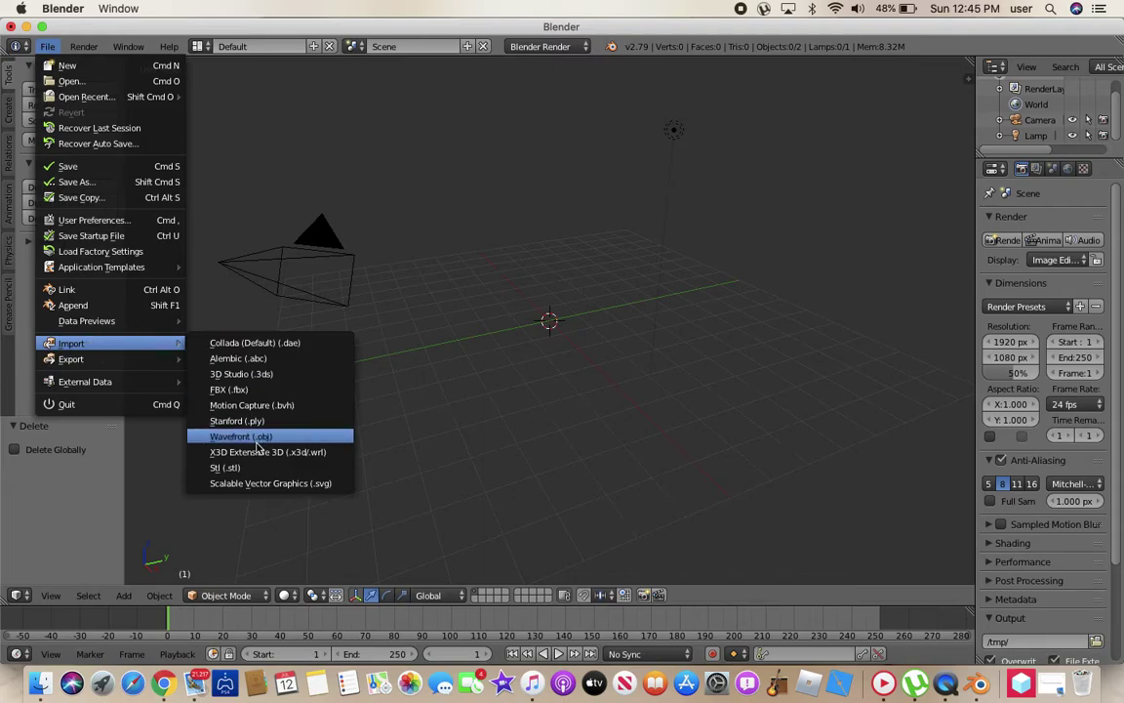
click(388, 232)
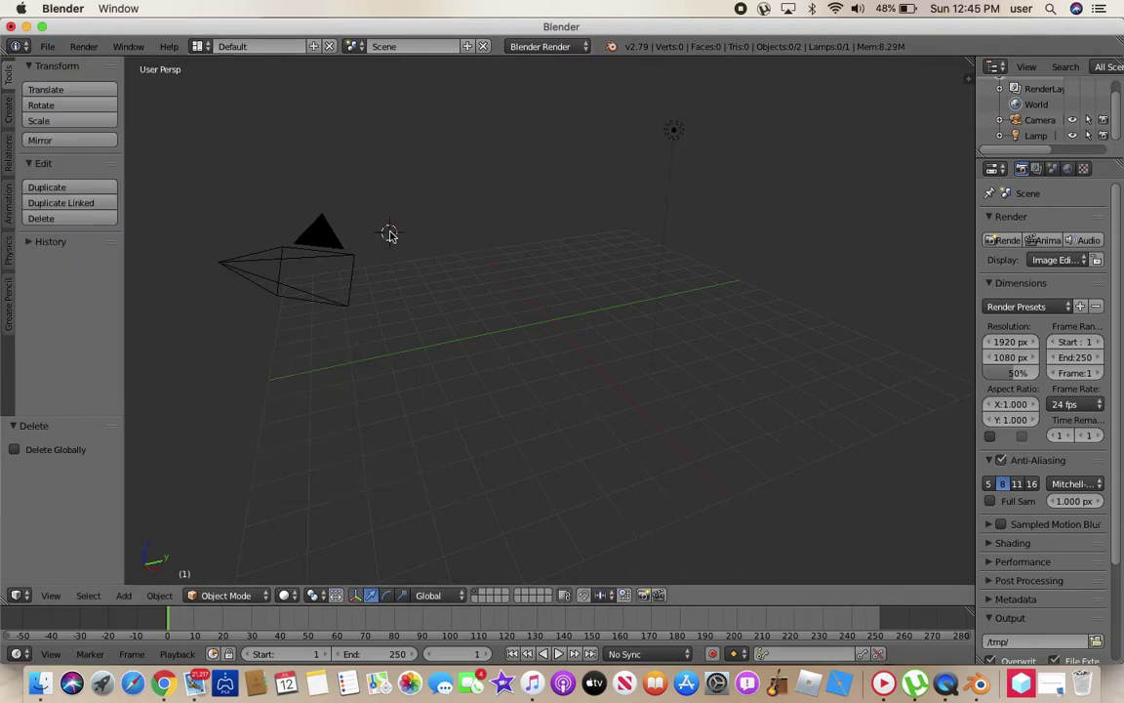
Step: Set the render engine to Cycles Render
click(554, 47)
click(551, 100)
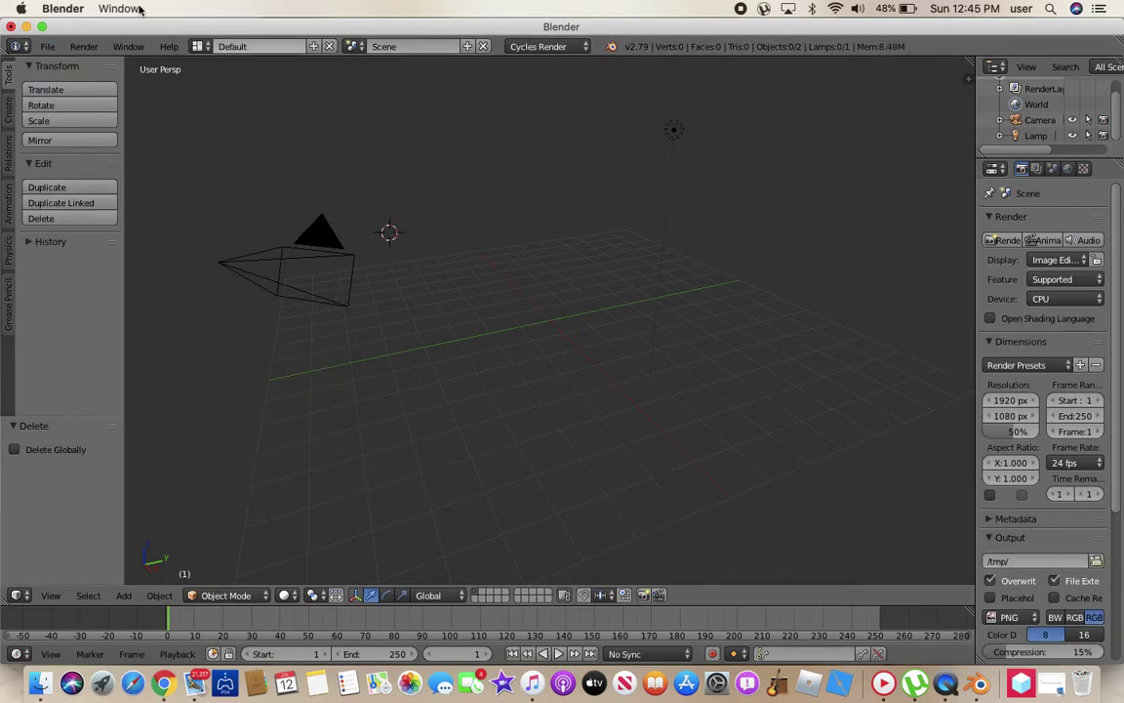
Step: Import the Wavefront model ADAAAAA.obj from the Documents folder
click(48, 47)
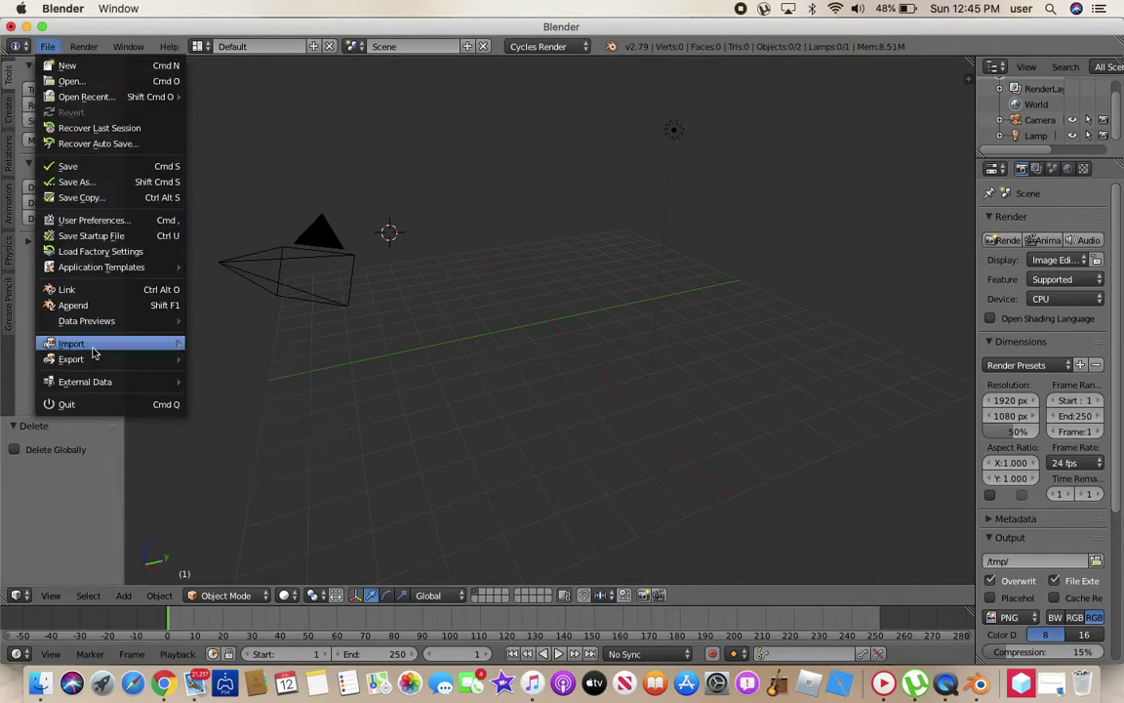
mouse_move(139, 342)
click(236, 438)
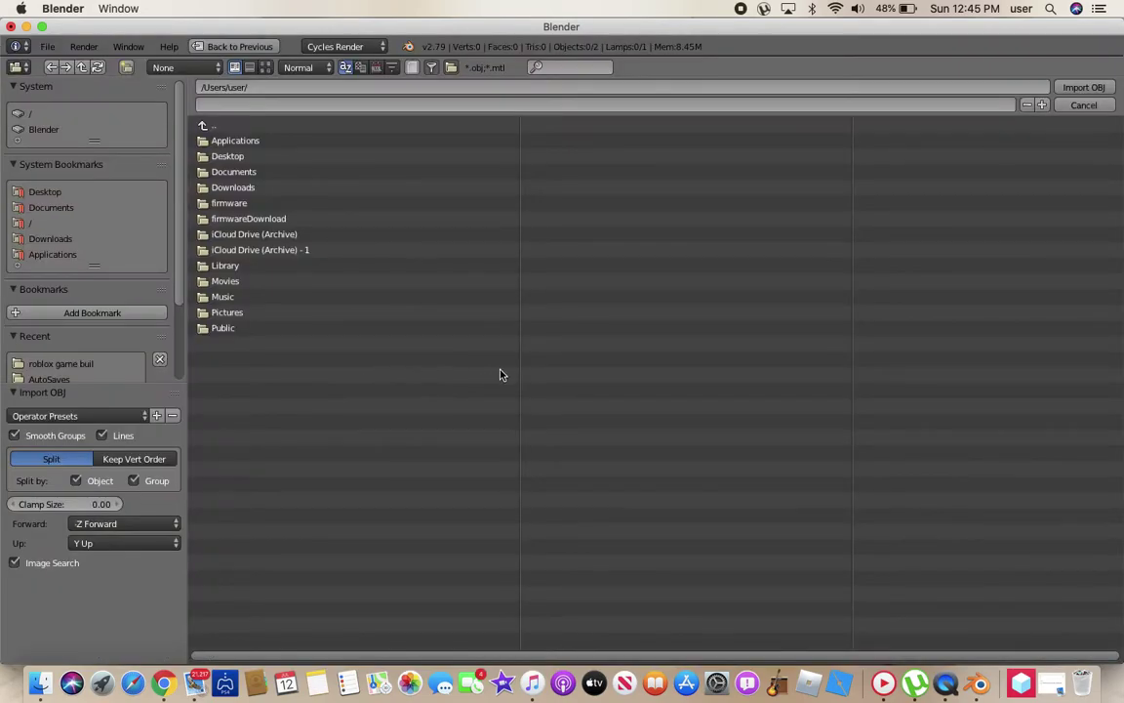
click(266, 174)
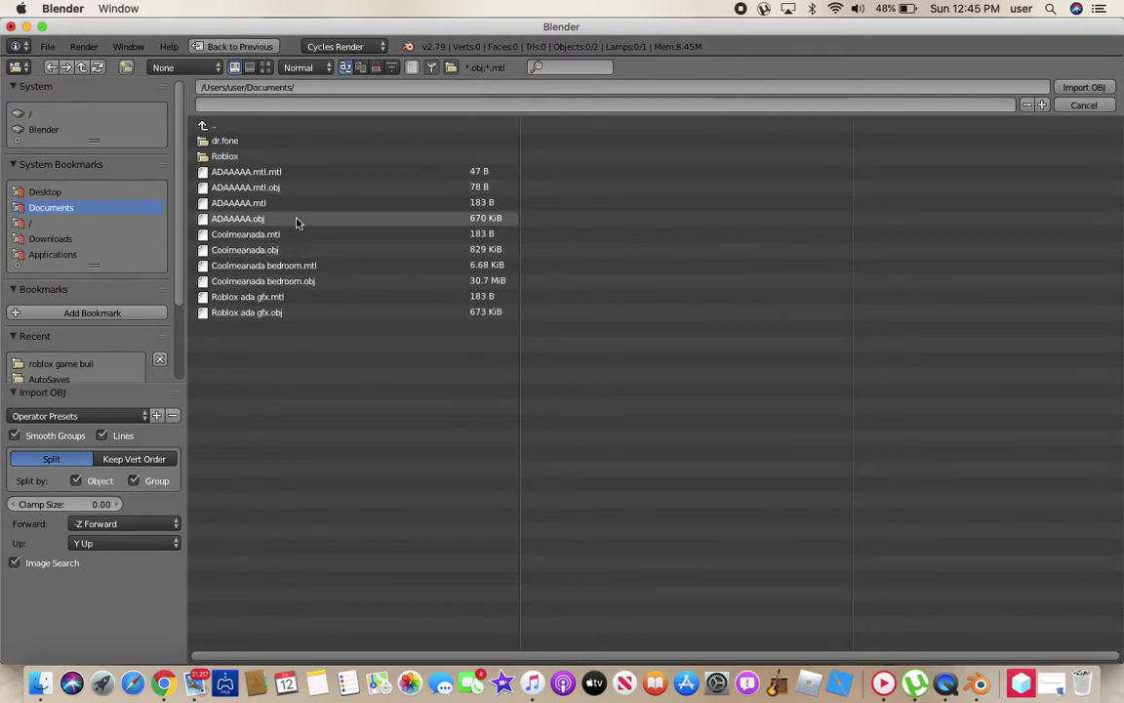
click(296, 223)
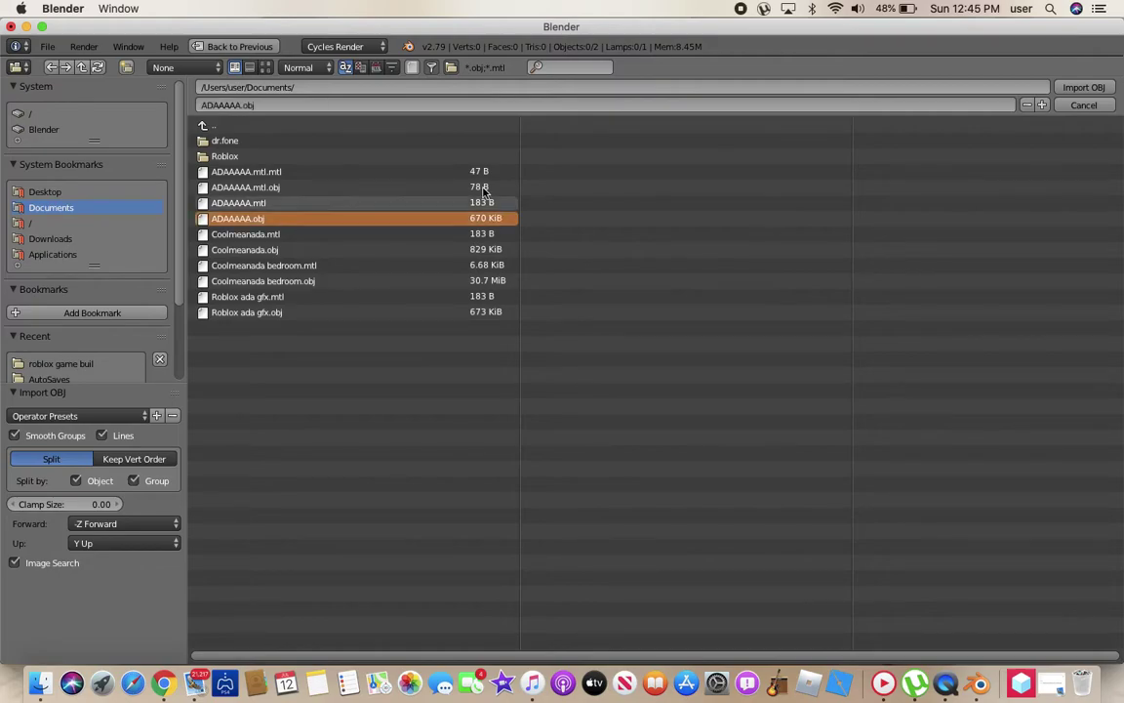
click(1077, 88)
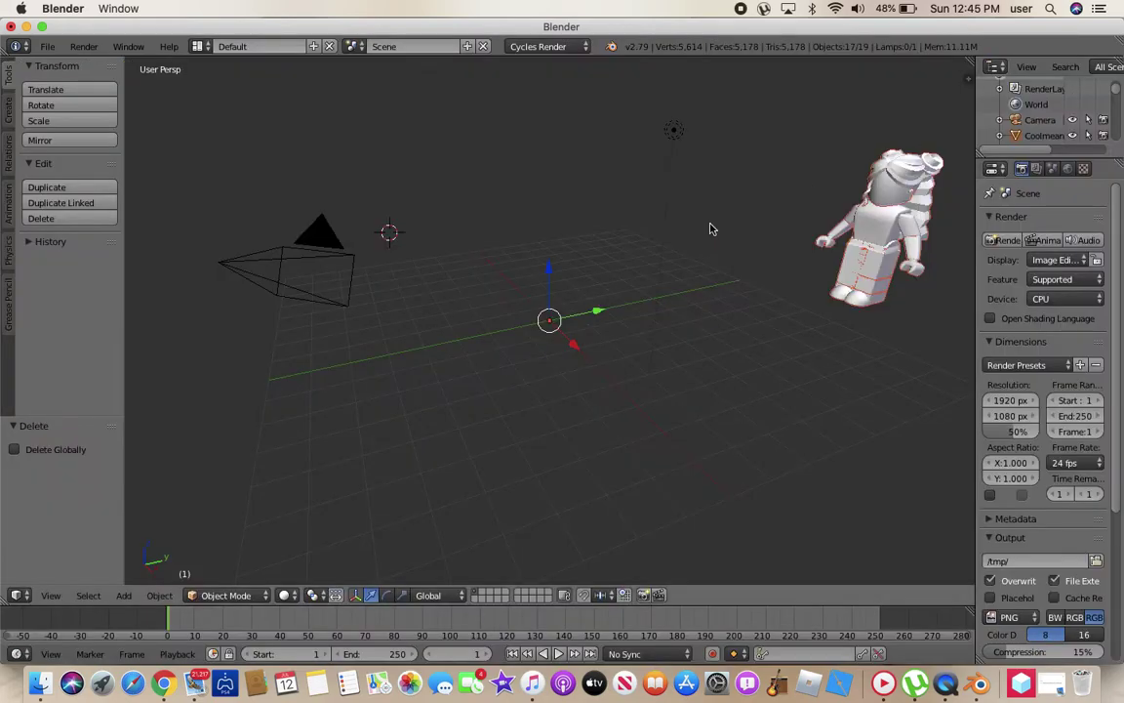
Step: Move the imported character to the middle of the grid, shifting it about -2.918 along X
drag(600, 318, 138, 382)
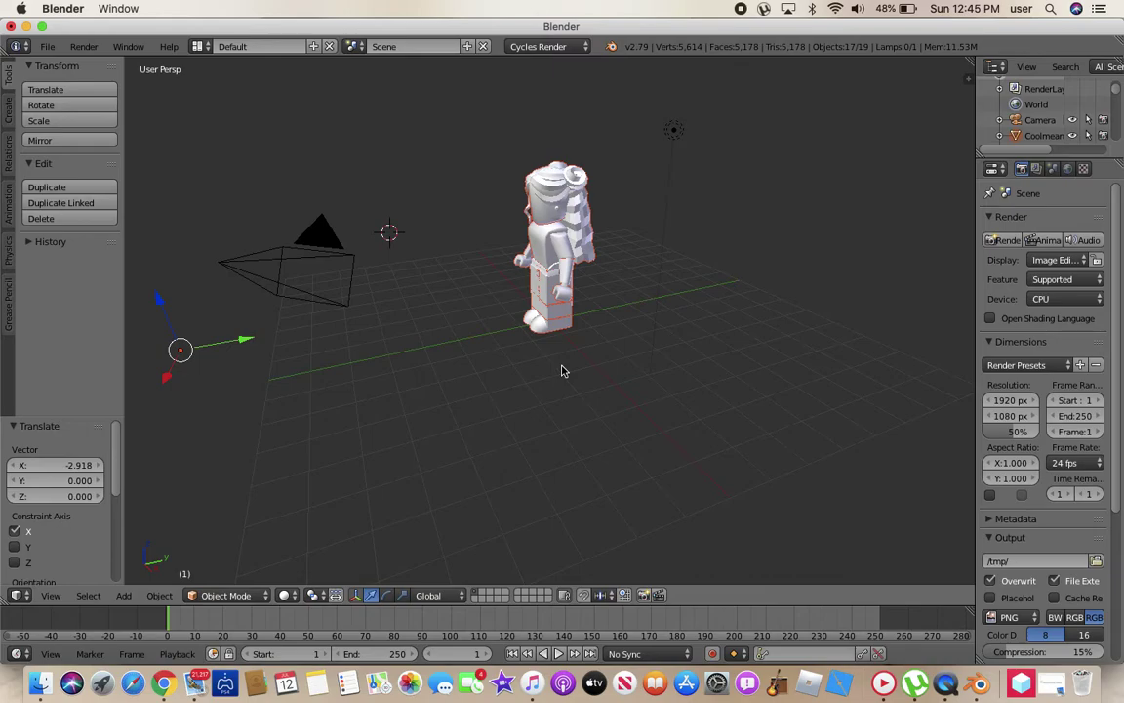
middle_drag(463, 322, 426, 316)
scroll(427, 316, left, 10)
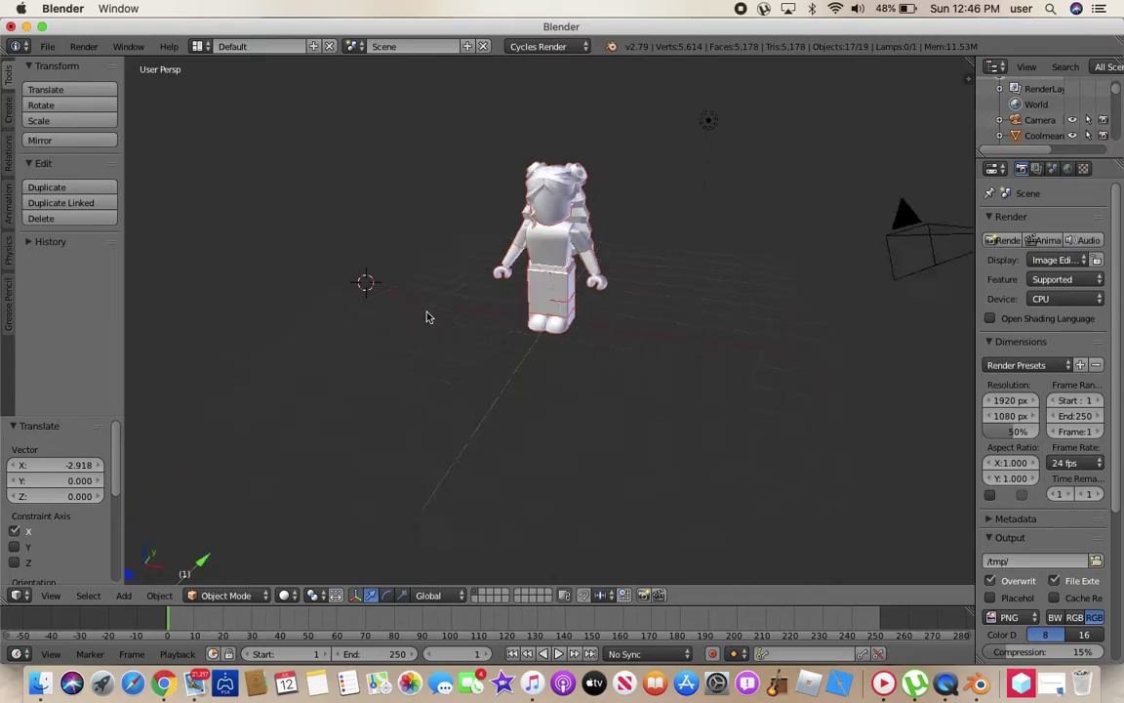
scroll(426, 316, left, 15)
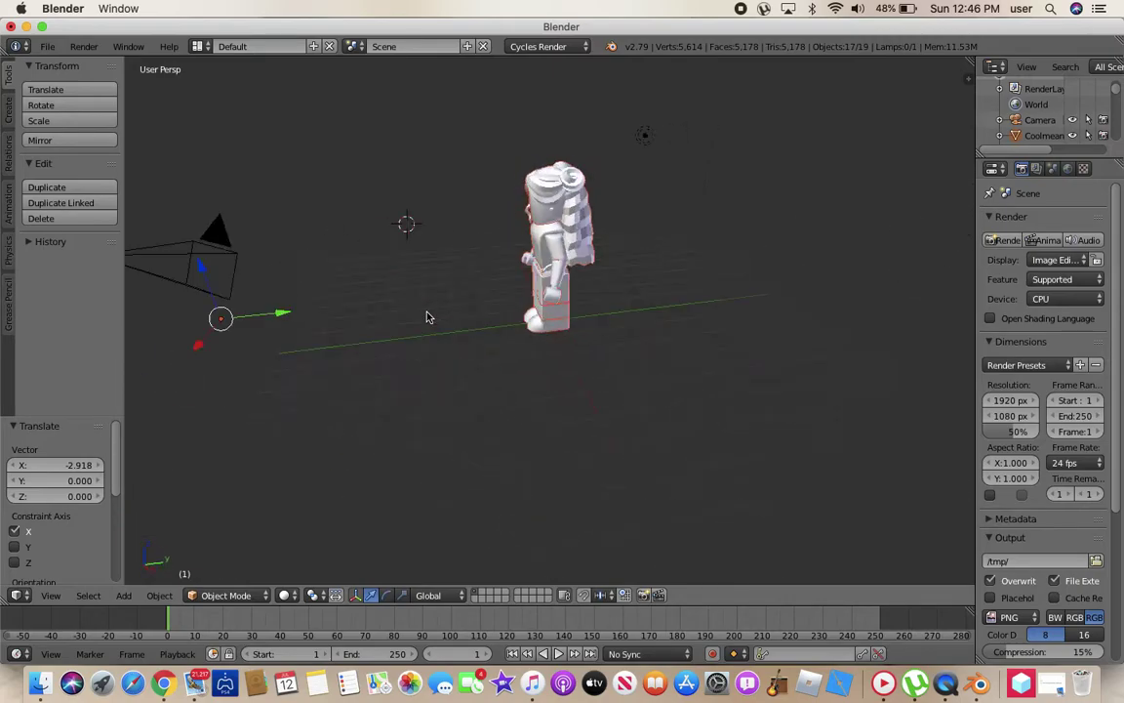
scroll(423, 317, left, 5)
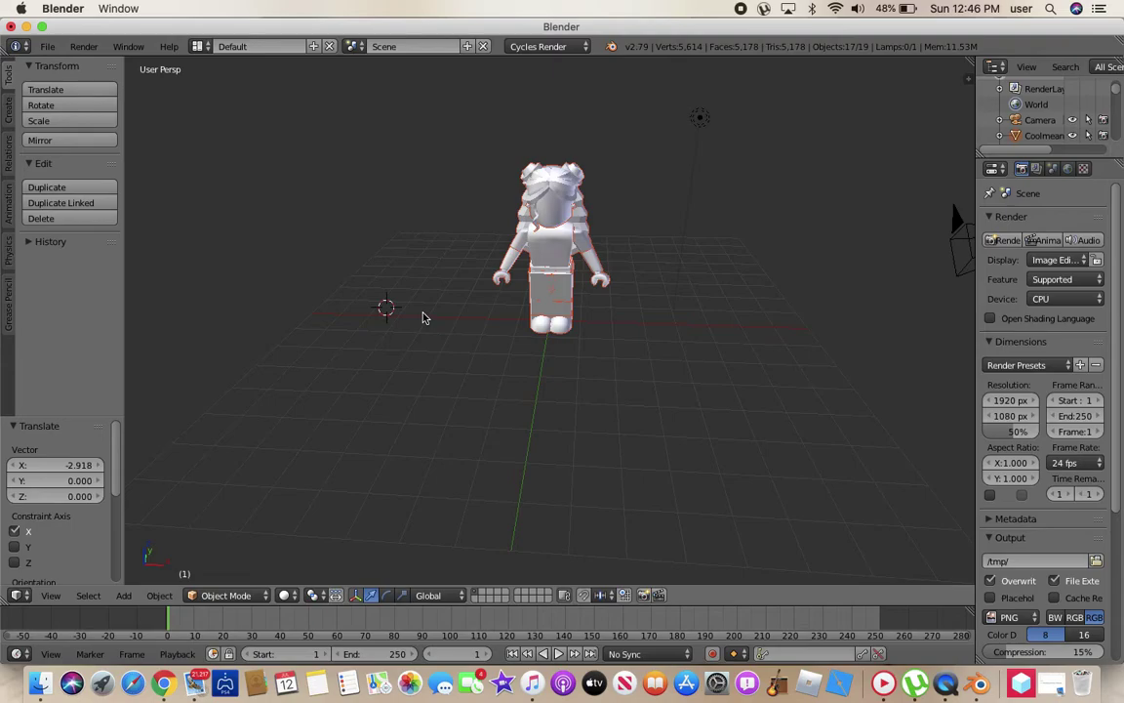
Step: Show the character with its clothing and skin textures by setting the viewport shading to Material
key(shift+f)
key(w)
key(w)
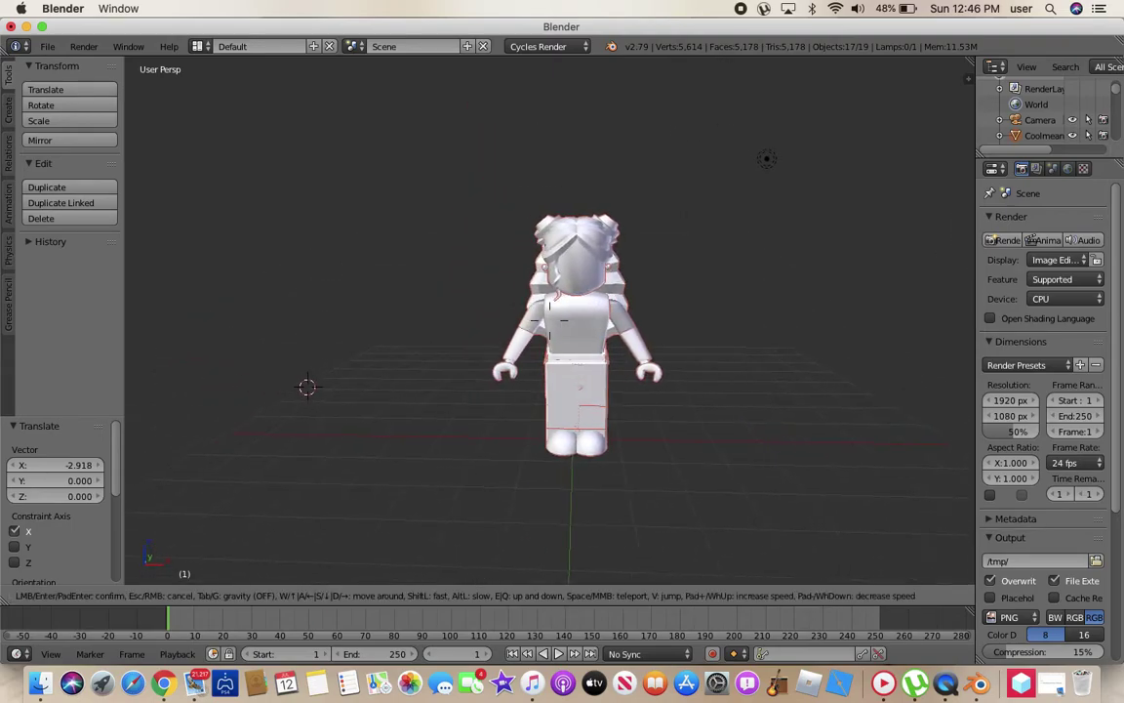
key(w)
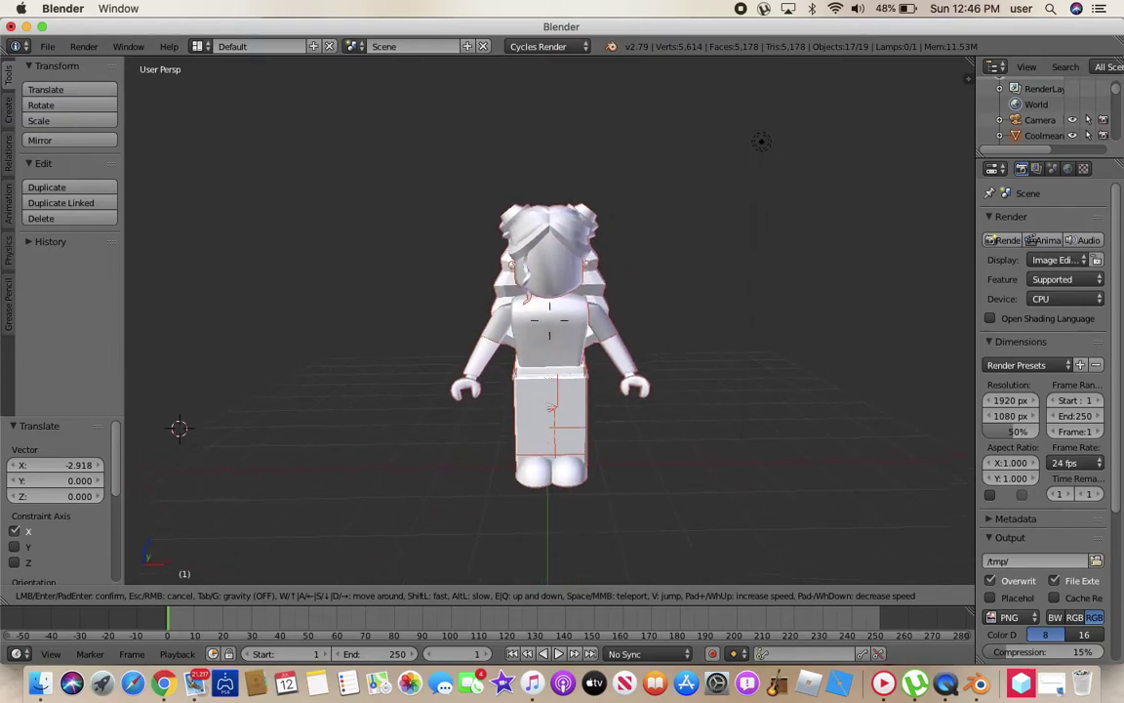
key(w)
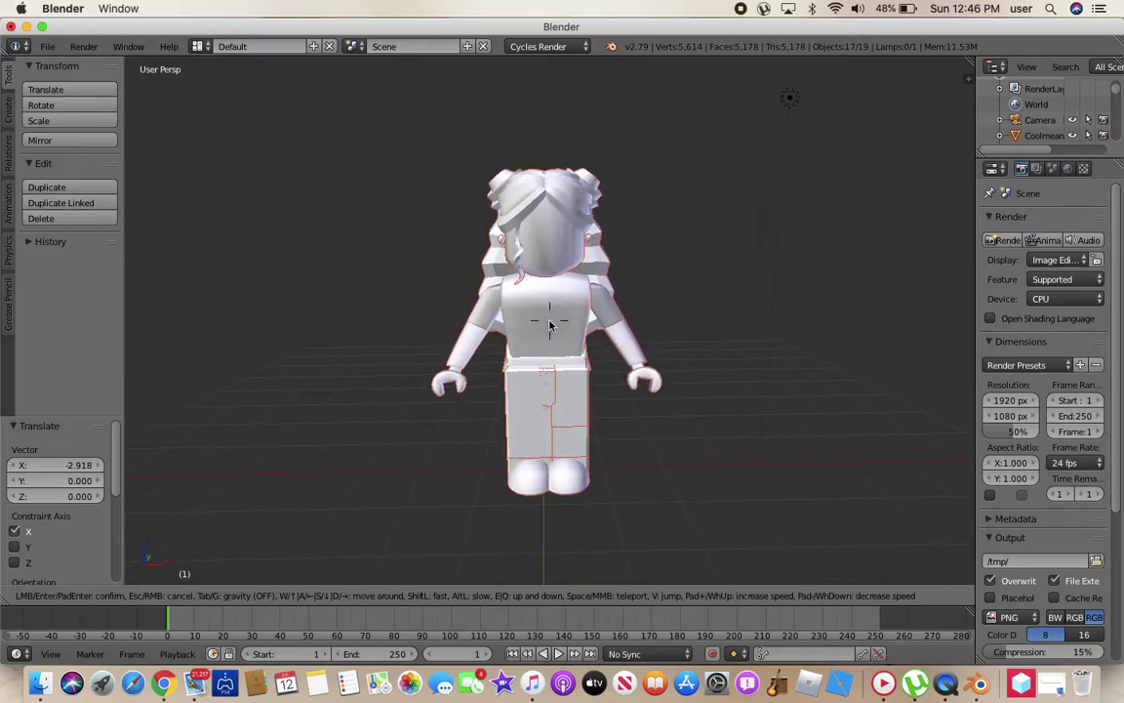
key(Return)
click(287, 595)
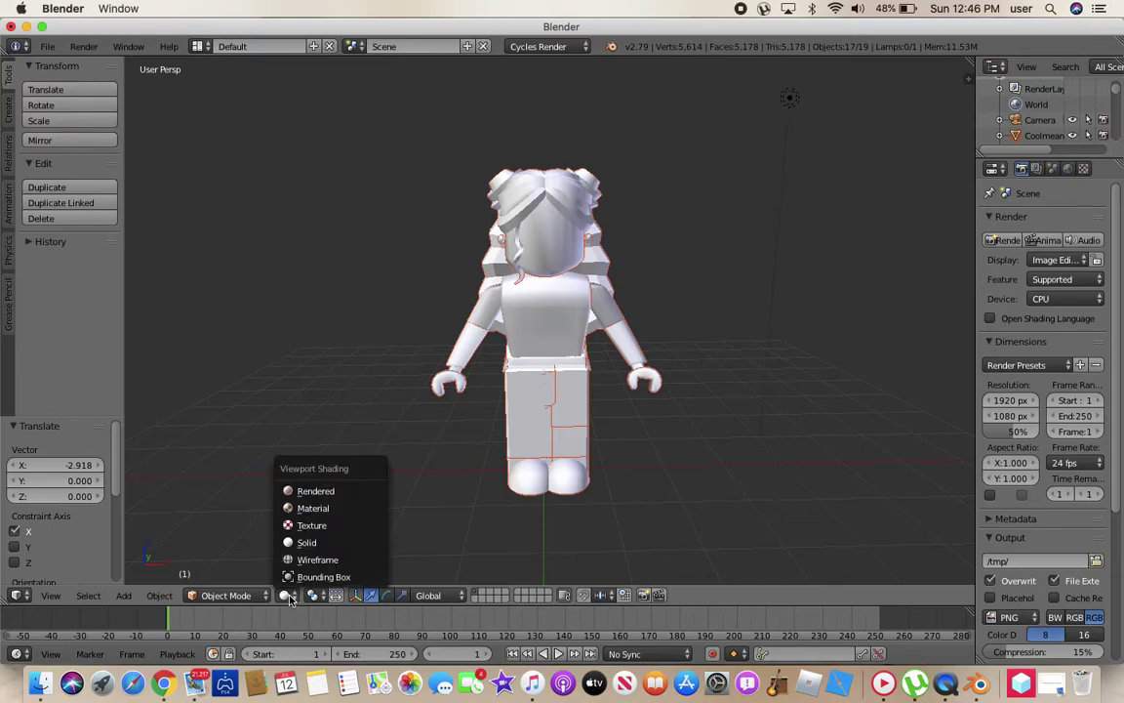
click(312, 508)
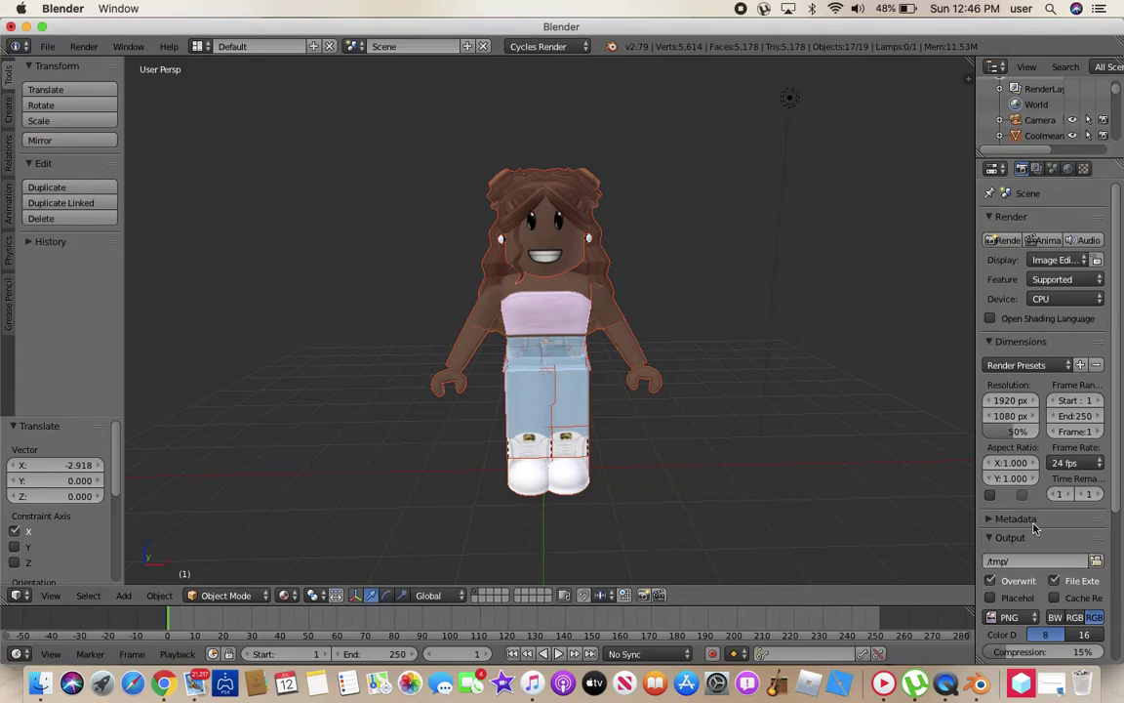
Step: Preview the character's lighting by setting the viewport shading to Rendered
scroll(1037, 528, down, 3)
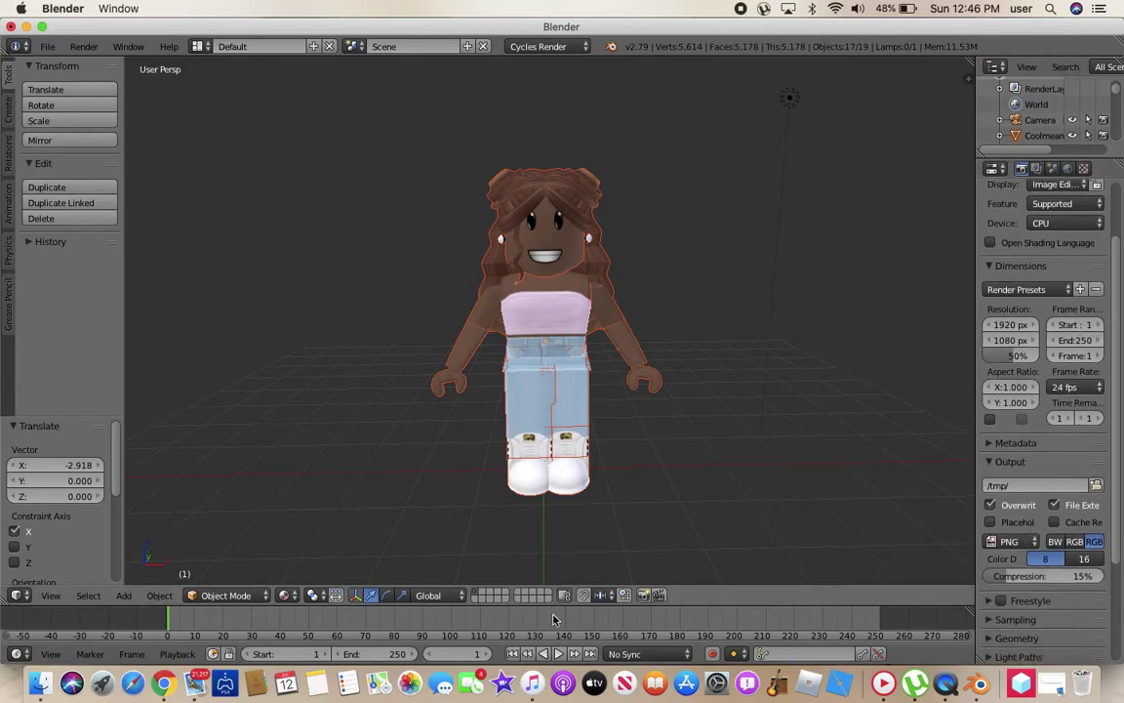
click(283, 595)
click(310, 490)
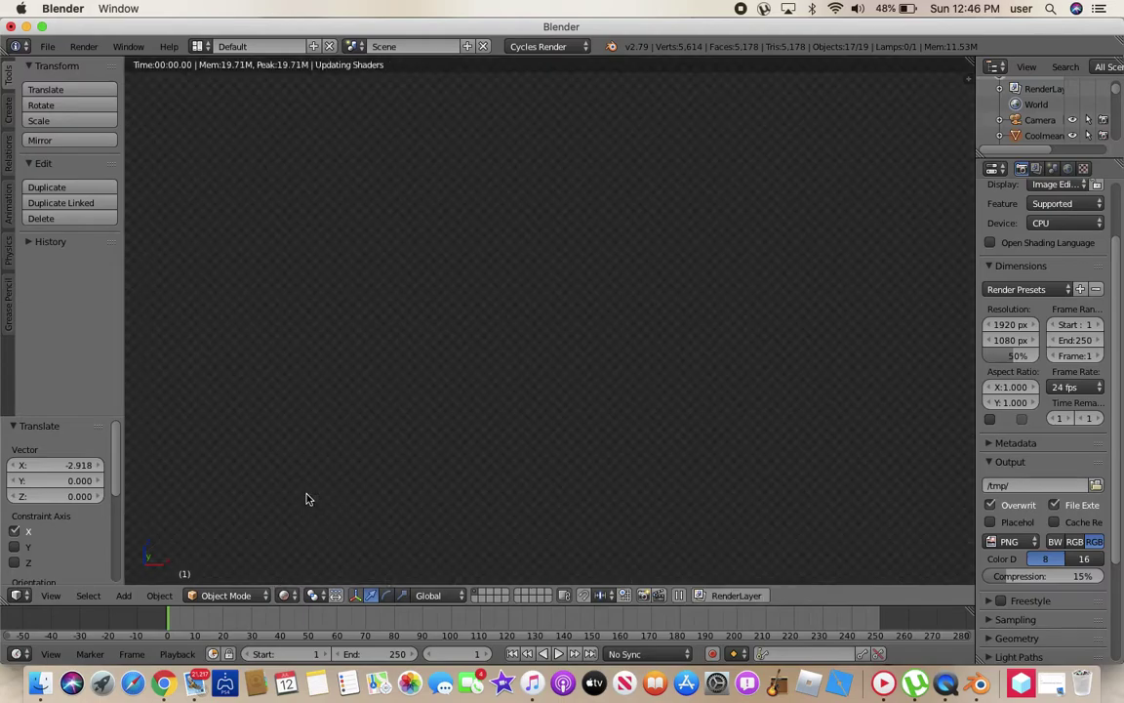
scroll(1083, 531, down, 4)
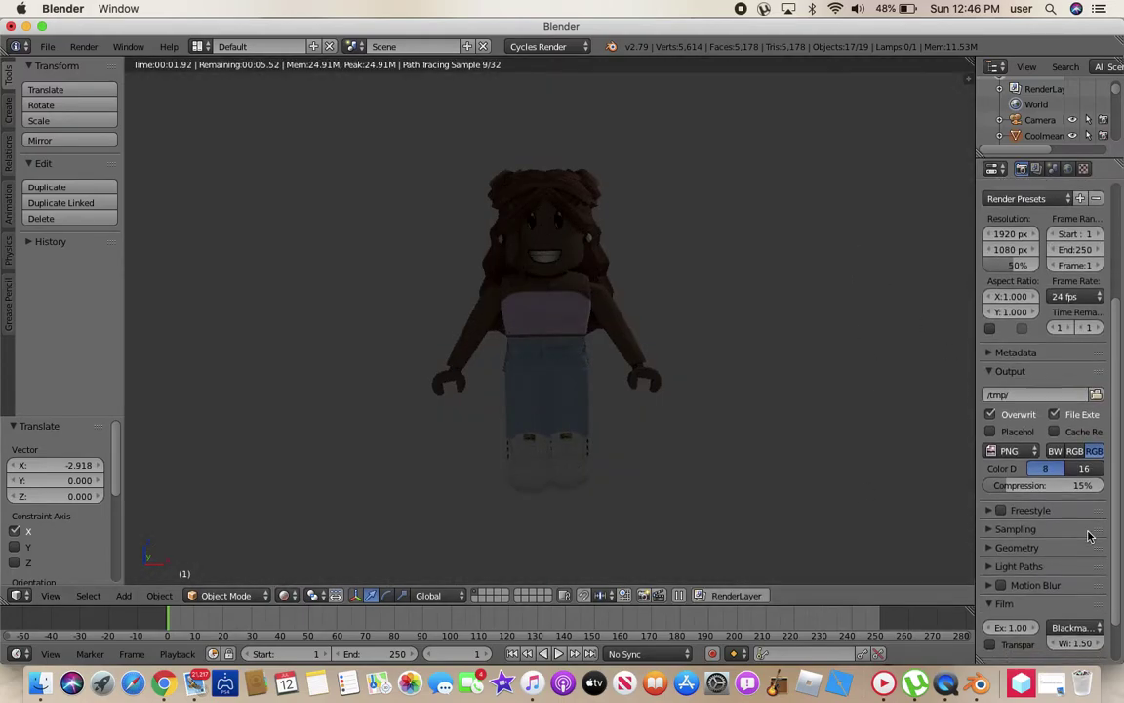
Step: Set the Film exposure to 5 and enable the Transparent film background in the render settings
scroll(1090, 536, down, 2)
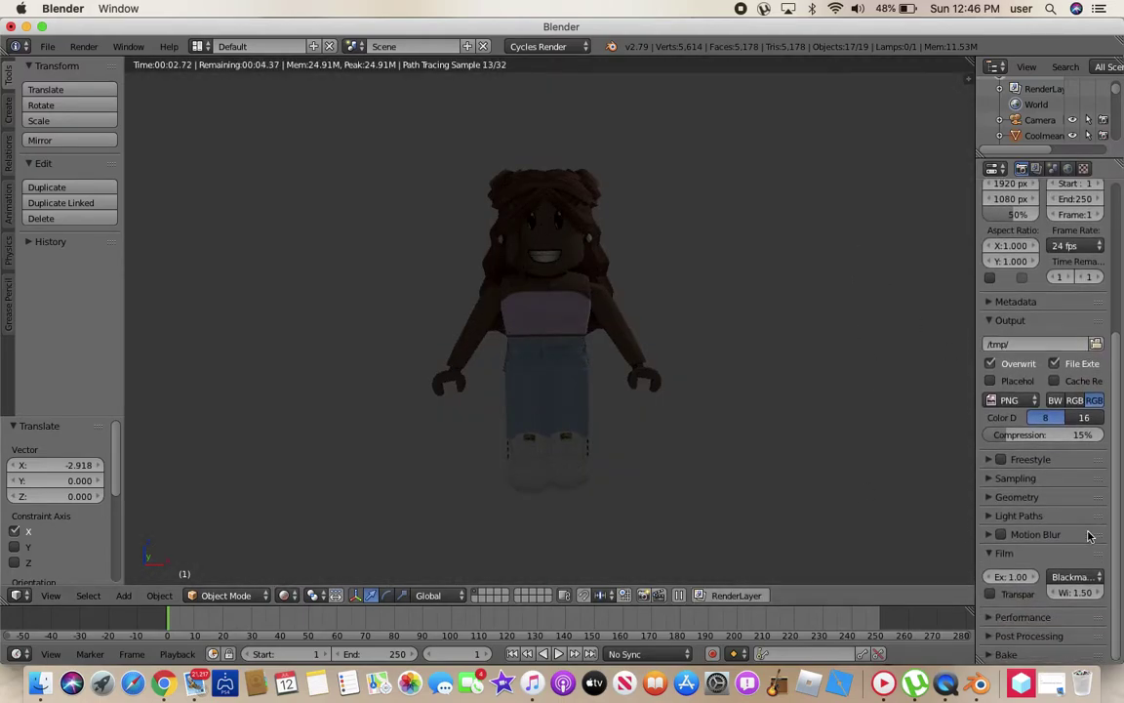
click(1015, 577)
text(5)
key(Return)
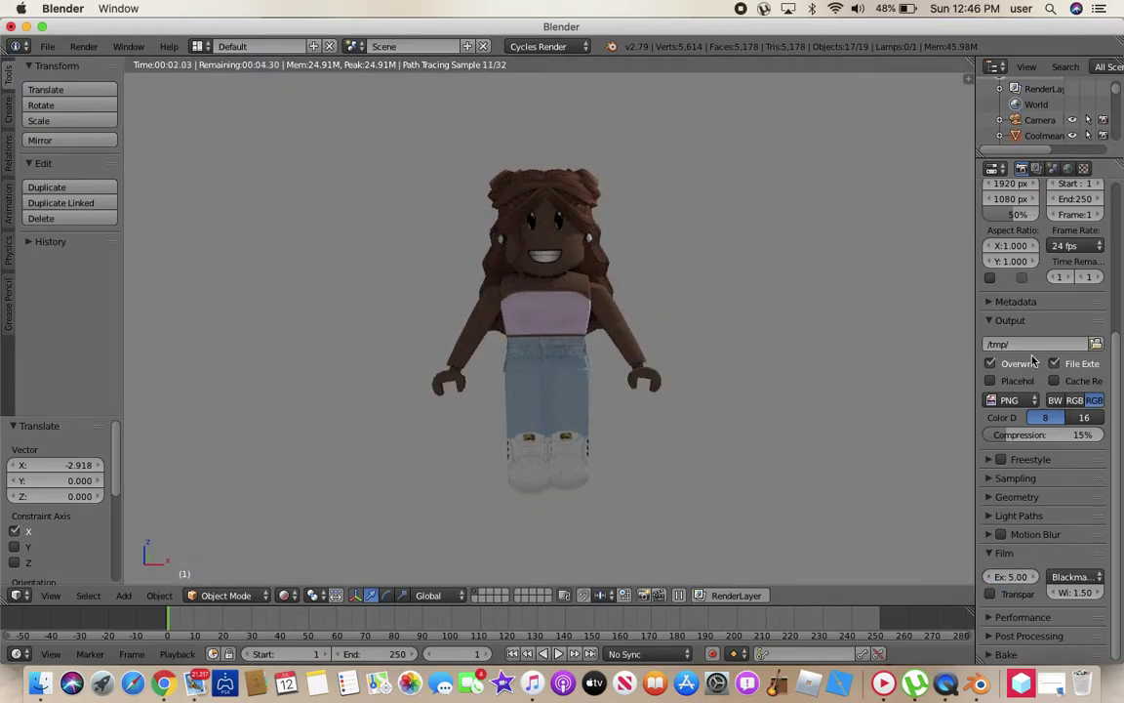
click(990, 594)
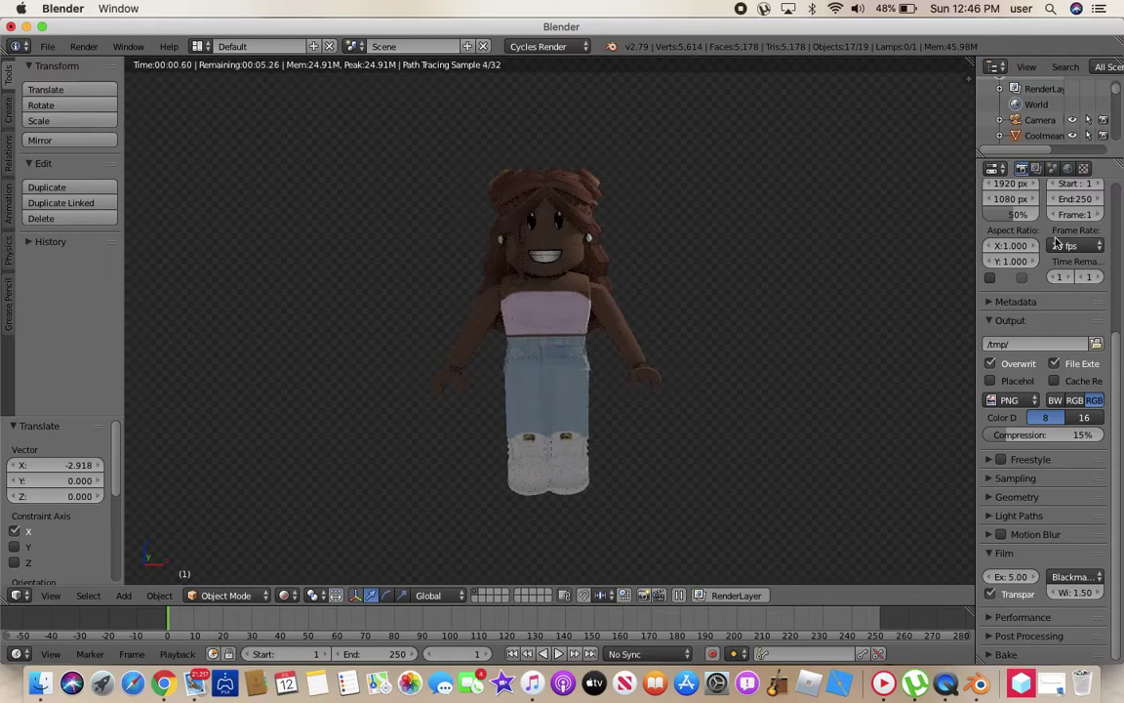
Step: Enable Ambient Occlusion in the World settings
scroll(1054, 249, up, 10)
click(1038, 169)
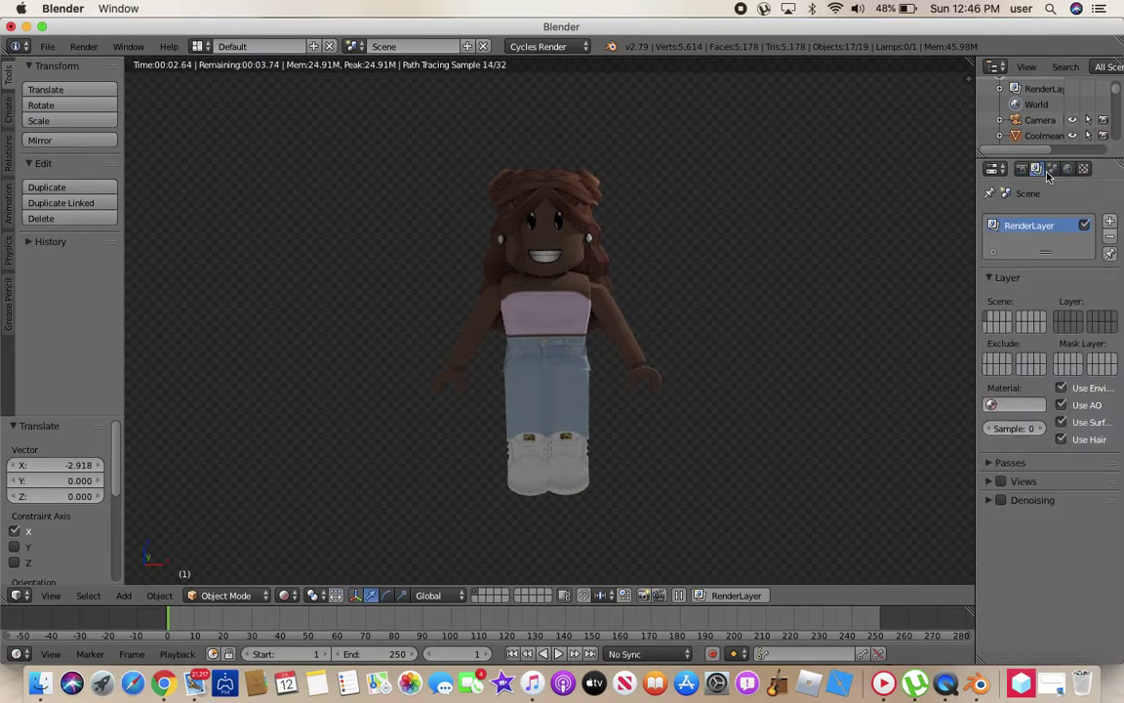
click(1052, 170)
scroll(1055, 428, down, 5)
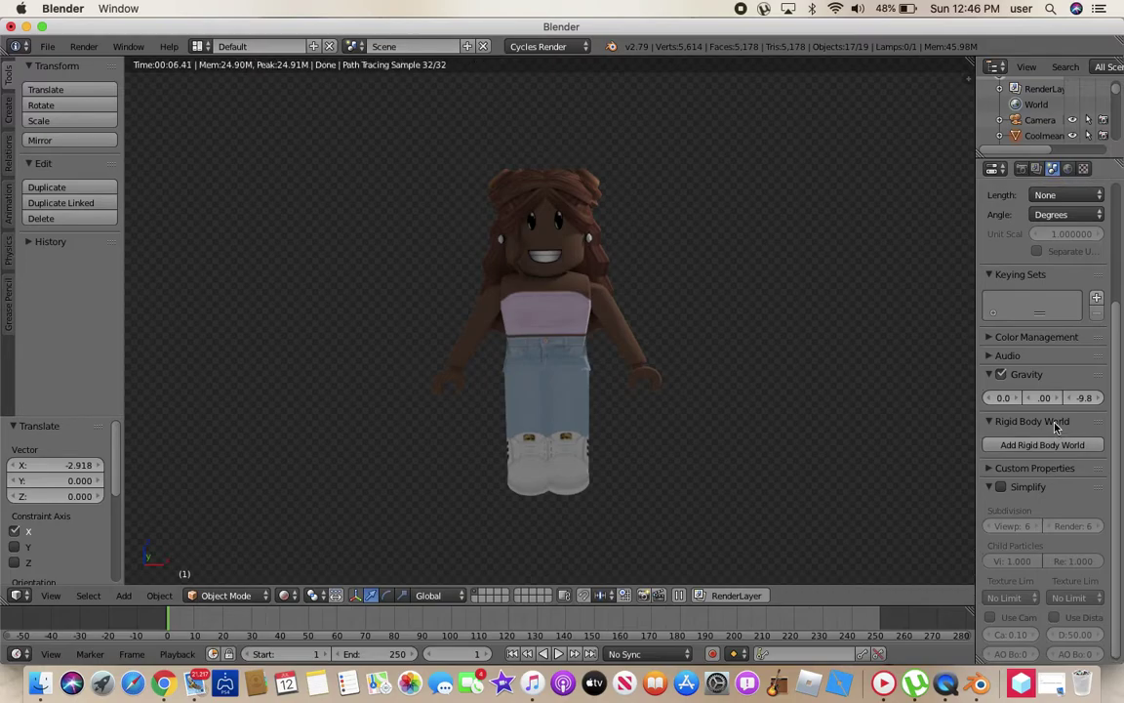
scroll(1055, 427, up, 5)
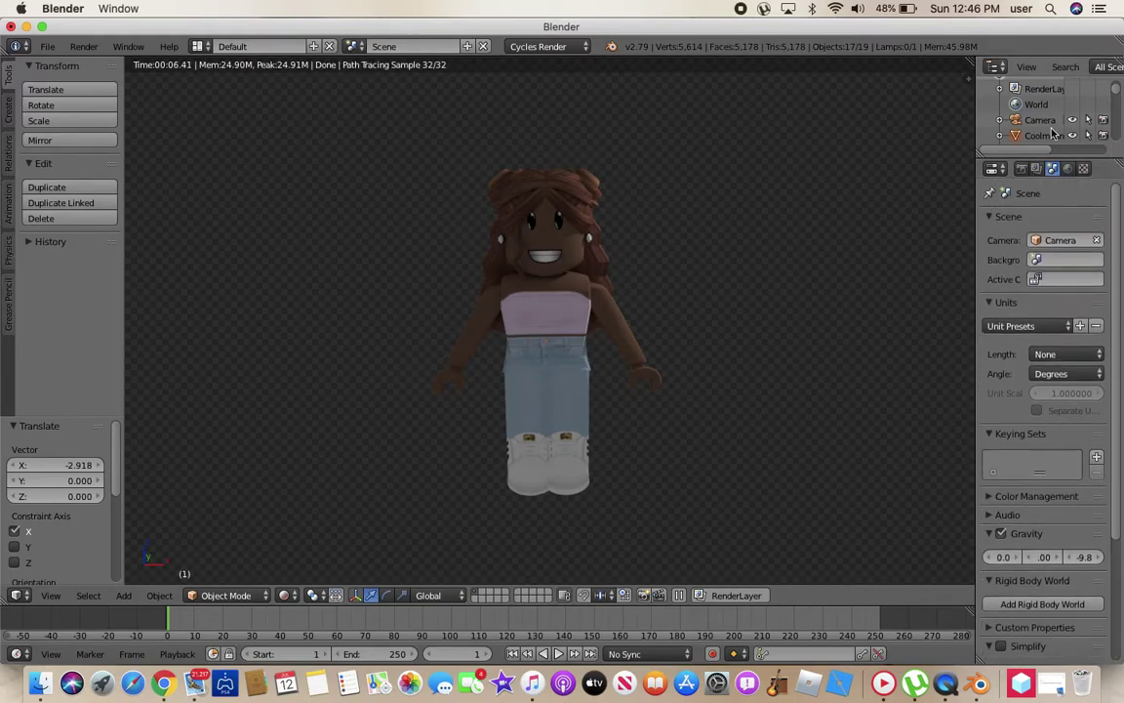
click(1067, 172)
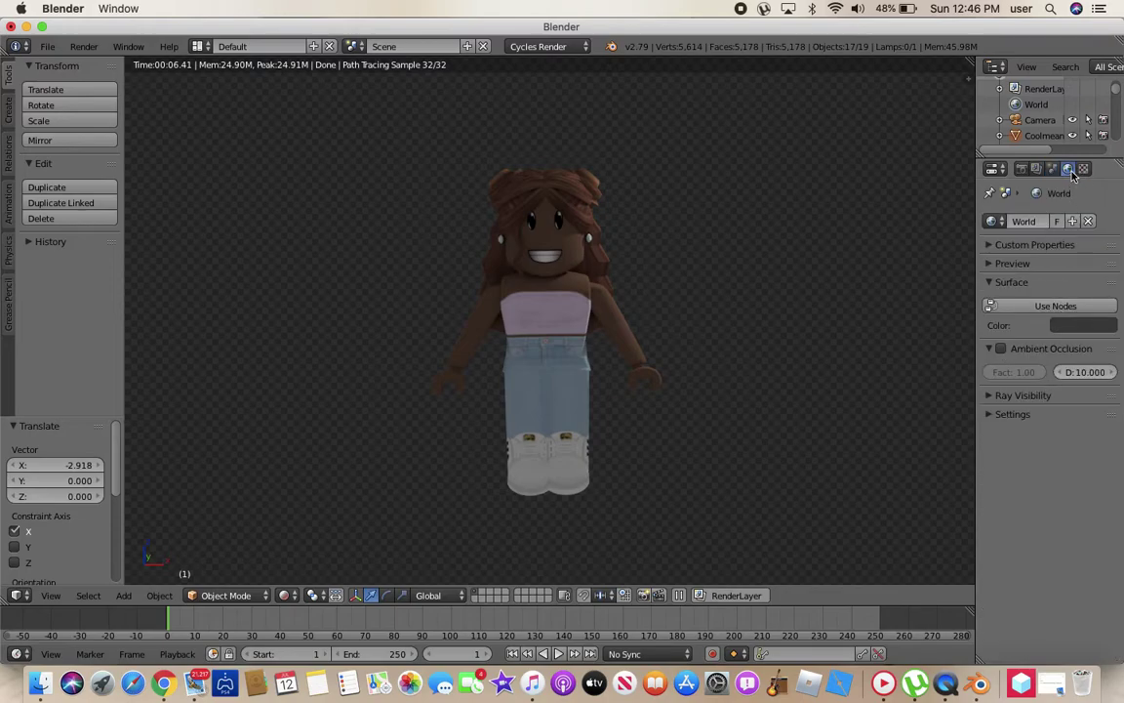
click(1002, 349)
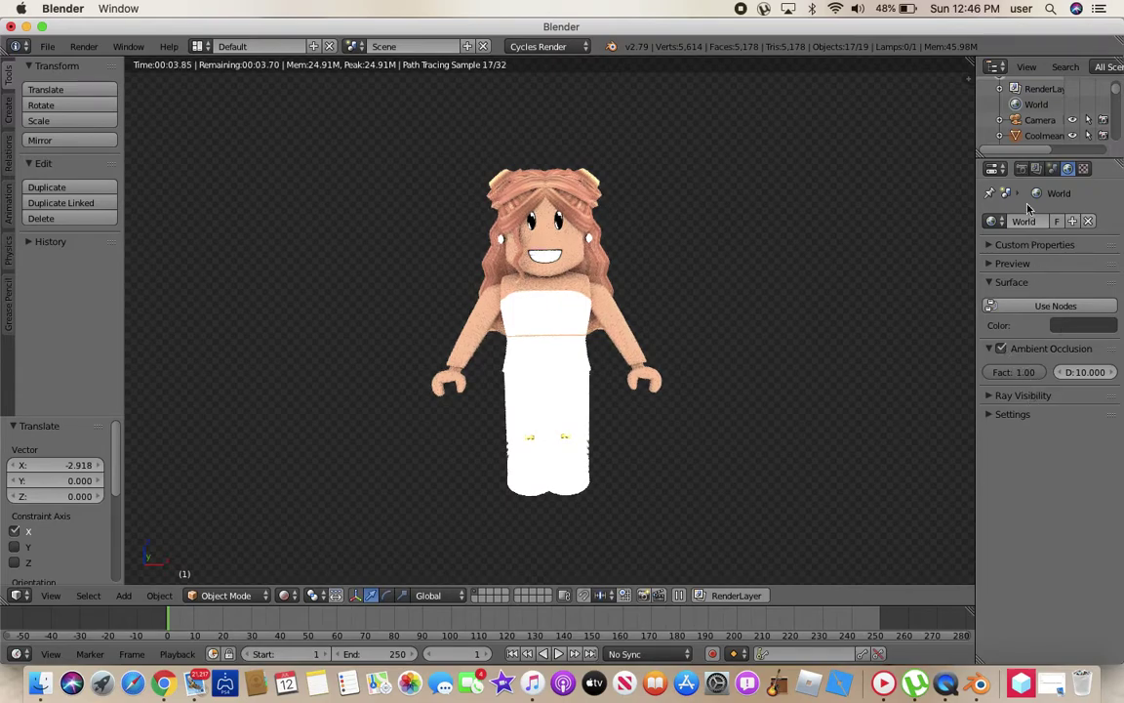
Step: Lower the Film exposure to fix the overexposed character, trying 3 before settling on 1
click(1022, 167)
scroll(1044, 449, down, 2)
scroll(1044, 449, down, 5)
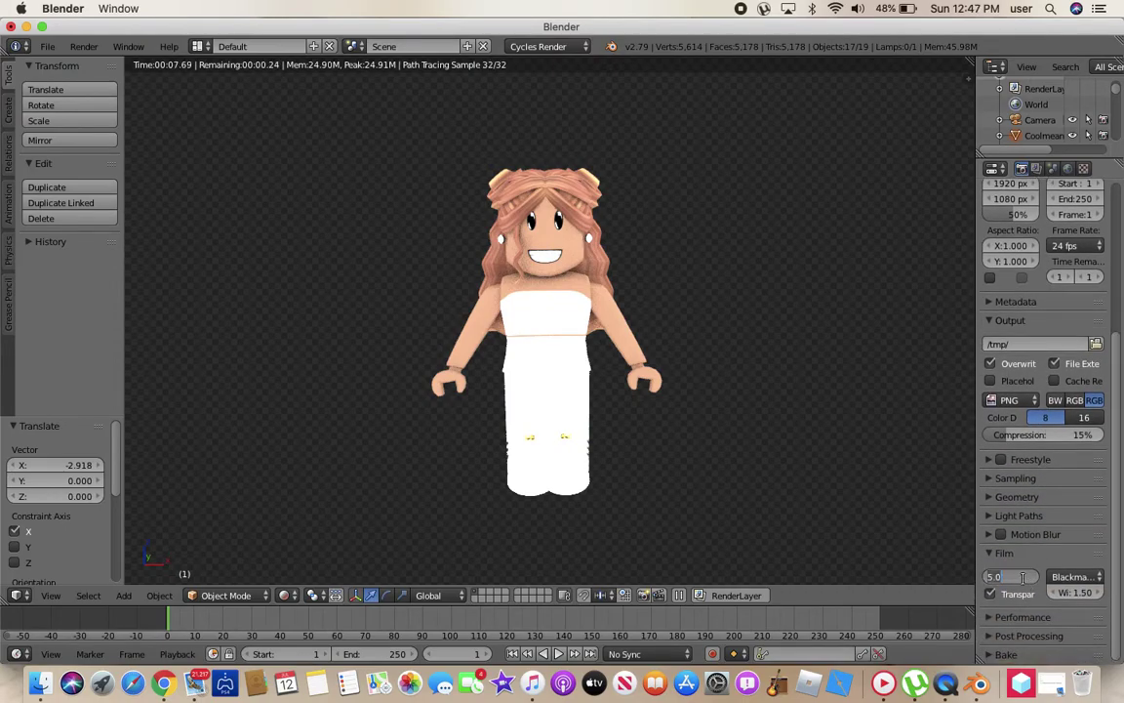
click(1023, 577)
text(3)
key(Return)
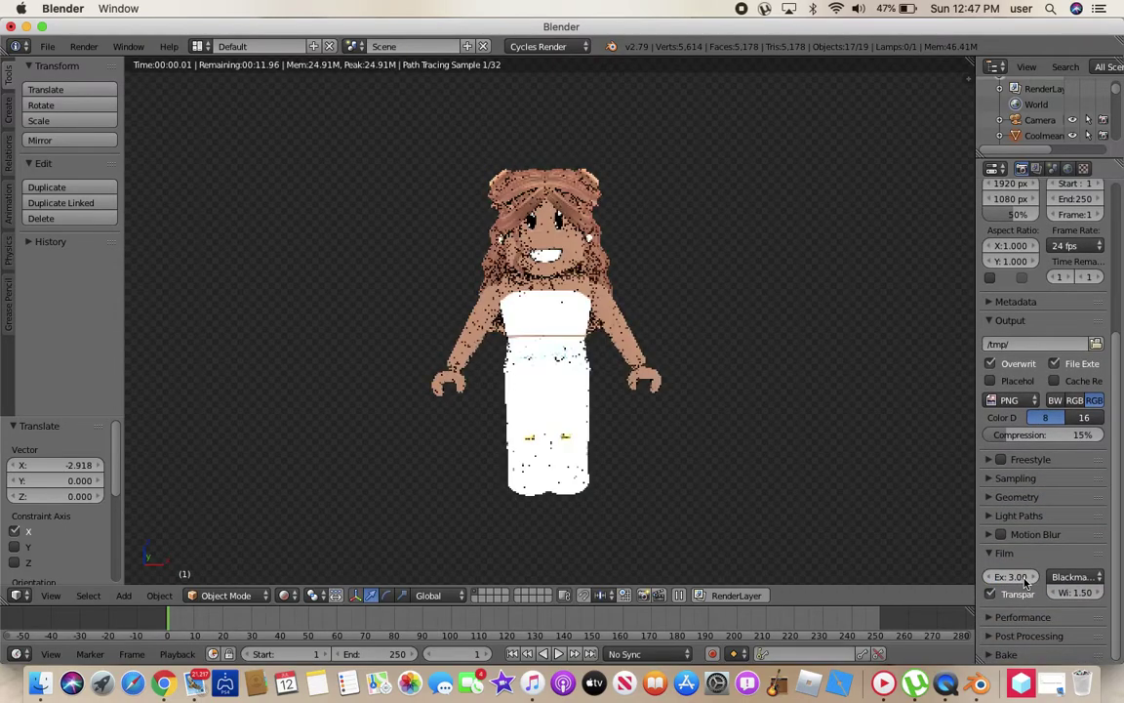
click(1023, 578)
text(1)
key(Return)
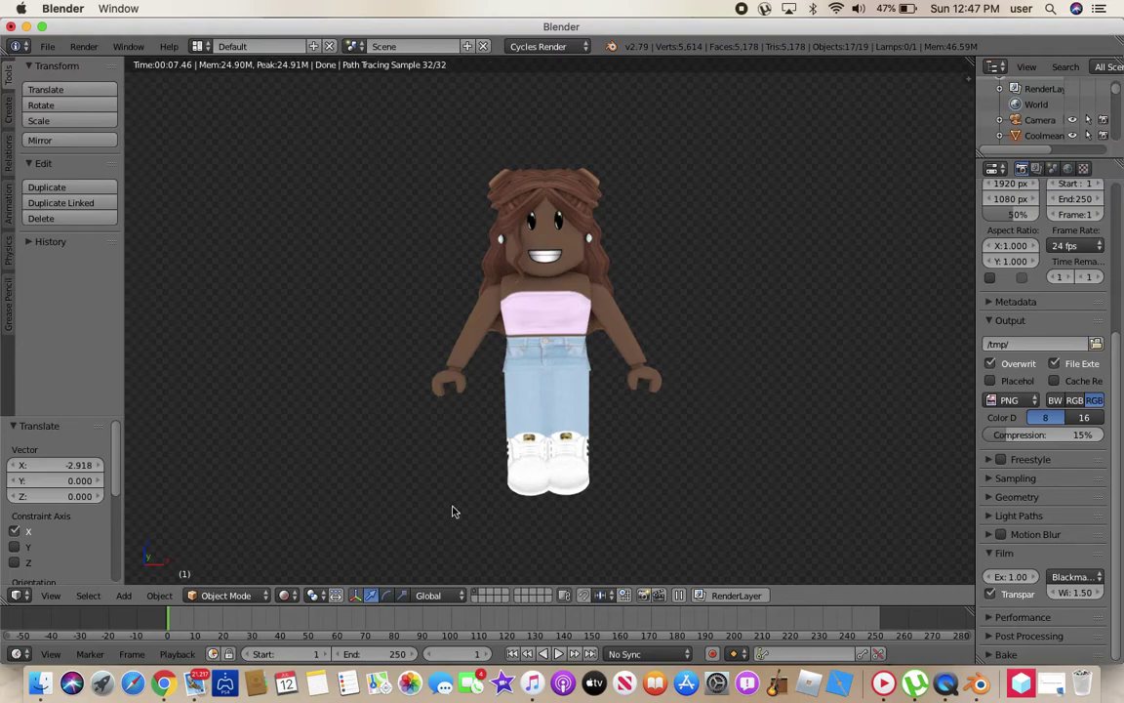
Step: Switch viewport shading to Material and set the origin of the character's left upper arm to its Center of Mass (Surface)
click(284, 594)
click(319, 506)
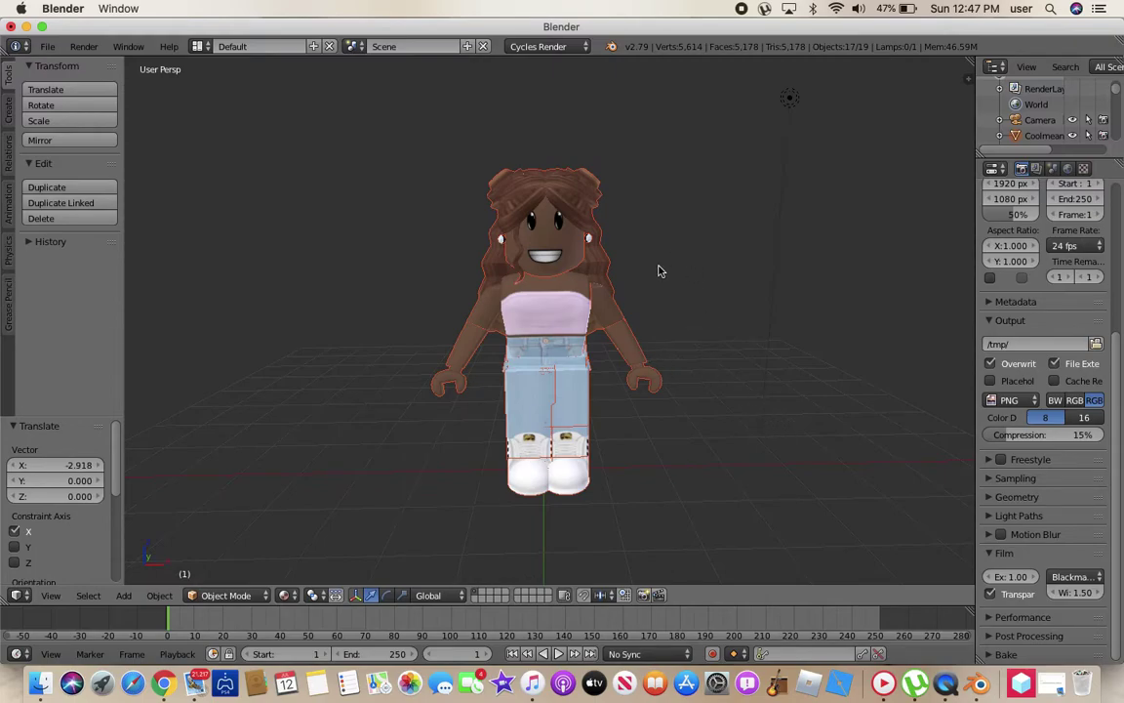
right_click(605, 310)
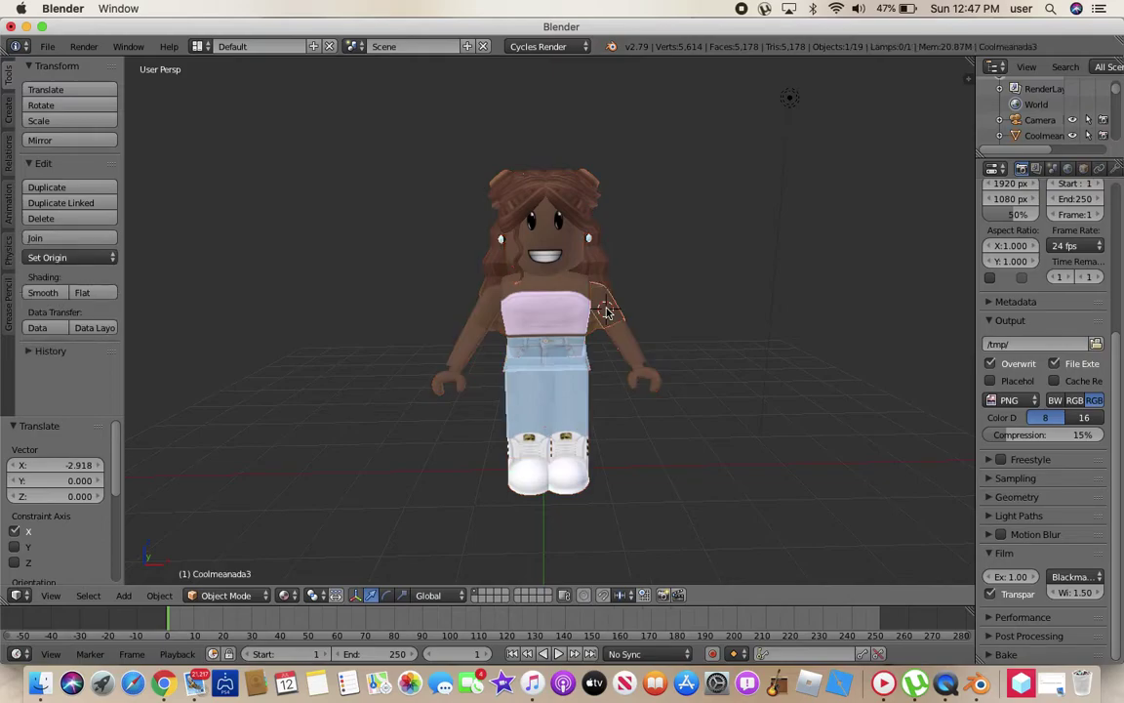
click(68, 257)
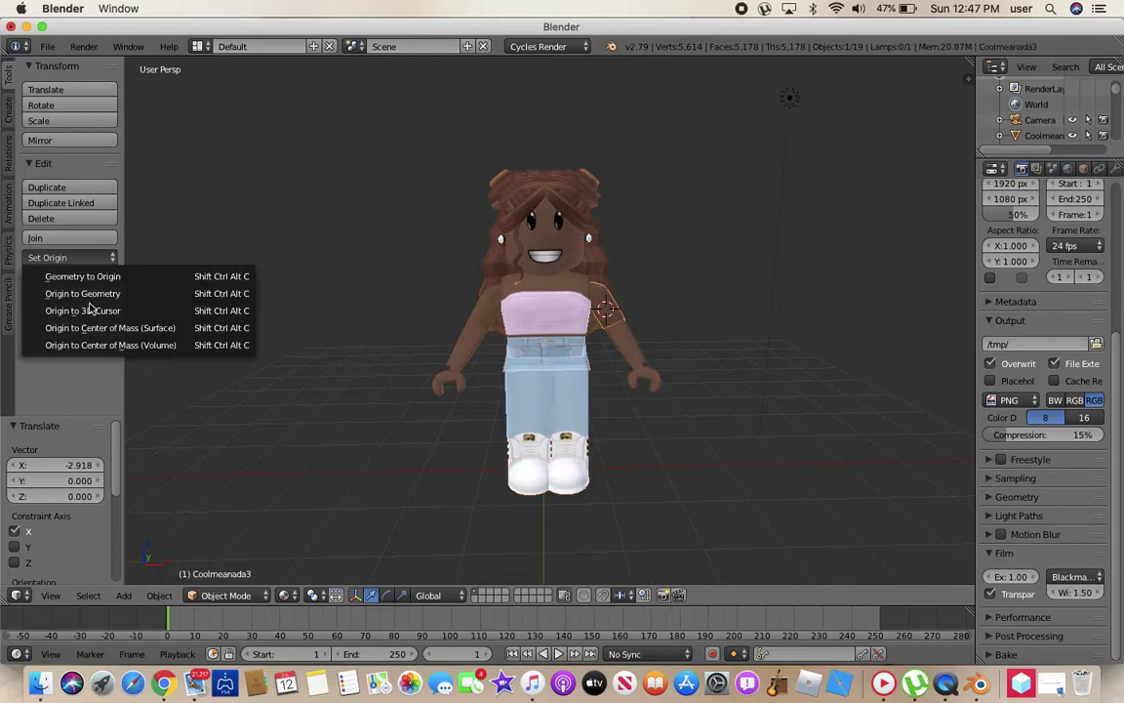
click(112, 327)
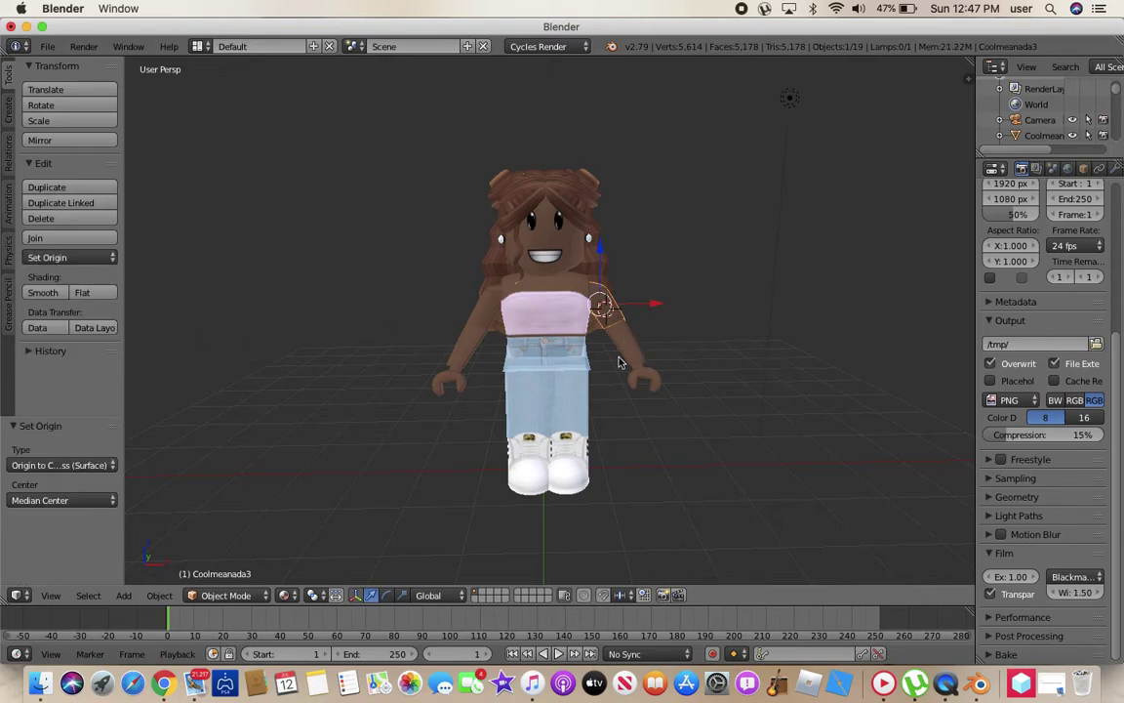
Step: Set the origins of the character's right upper arm and forearm to their Center of Mass (Surface)
right_click(491, 309)
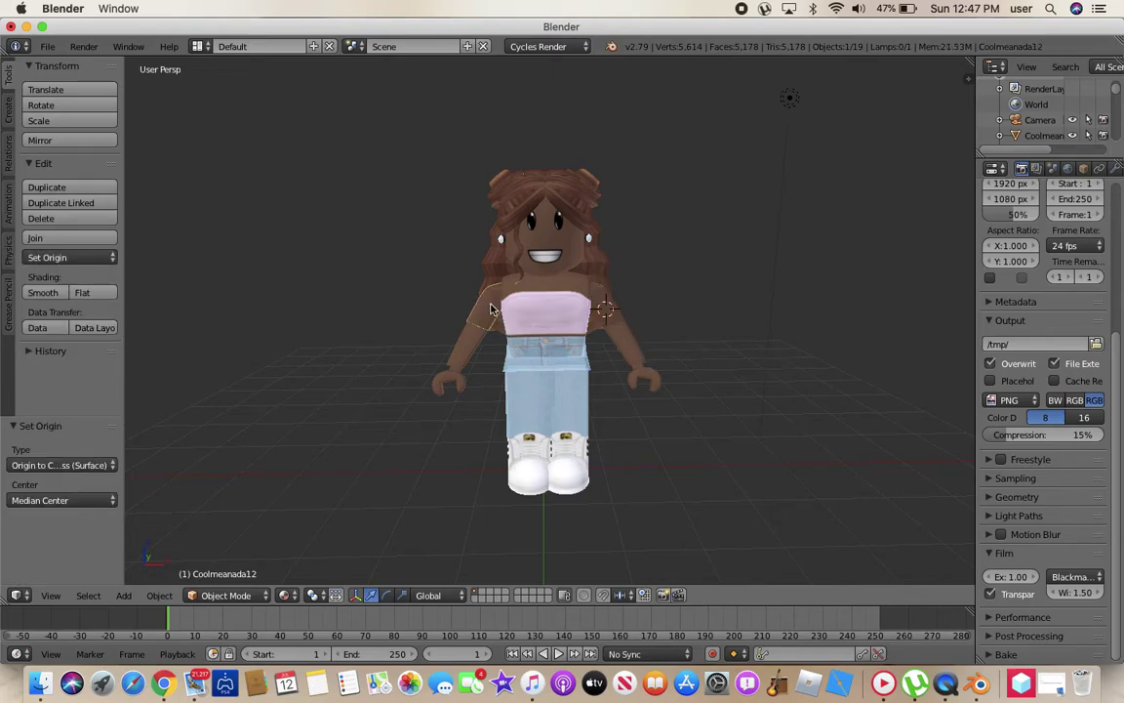
shift+right_click(472, 345)
click(58, 258)
click(88, 296)
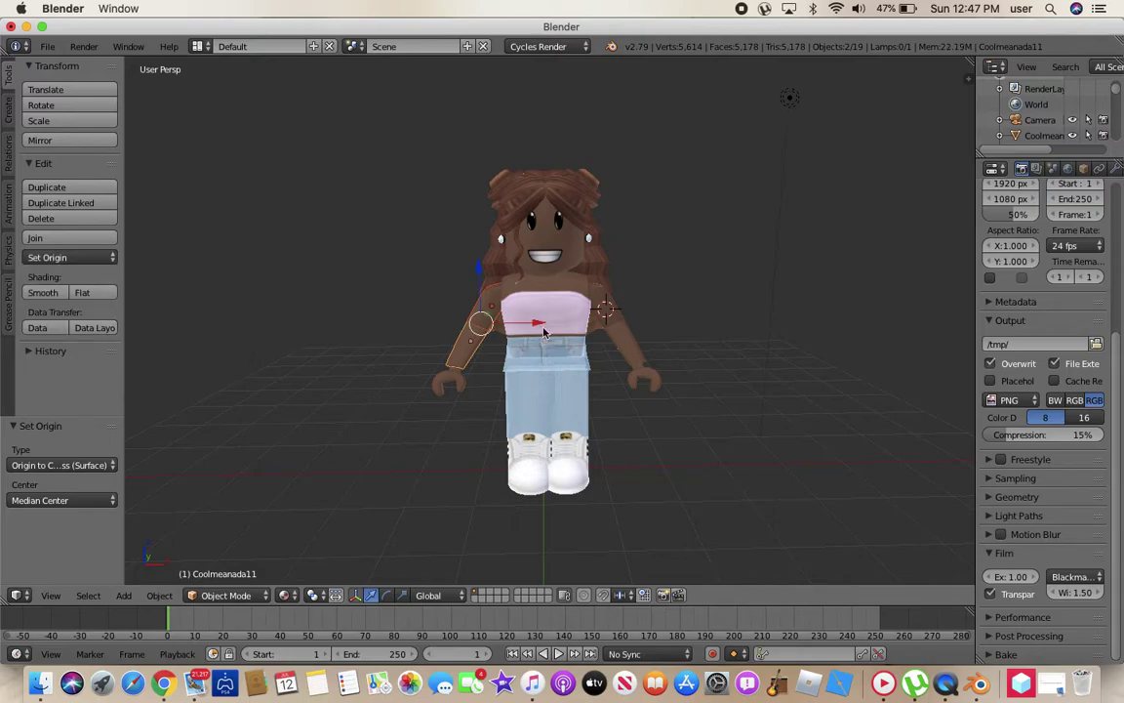
Step: Set the origins of the character's left forearm and hand to their Center of Mass (Surface)
right_click(624, 353)
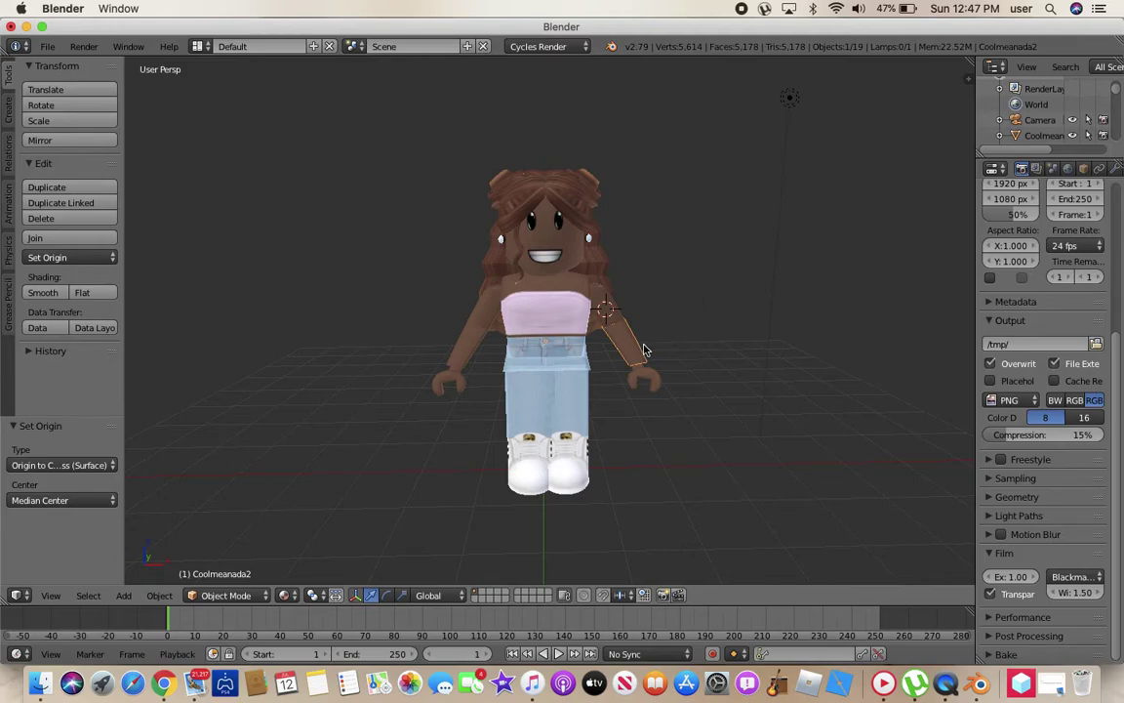
shift+right_click(644, 376)
click(82, 257)
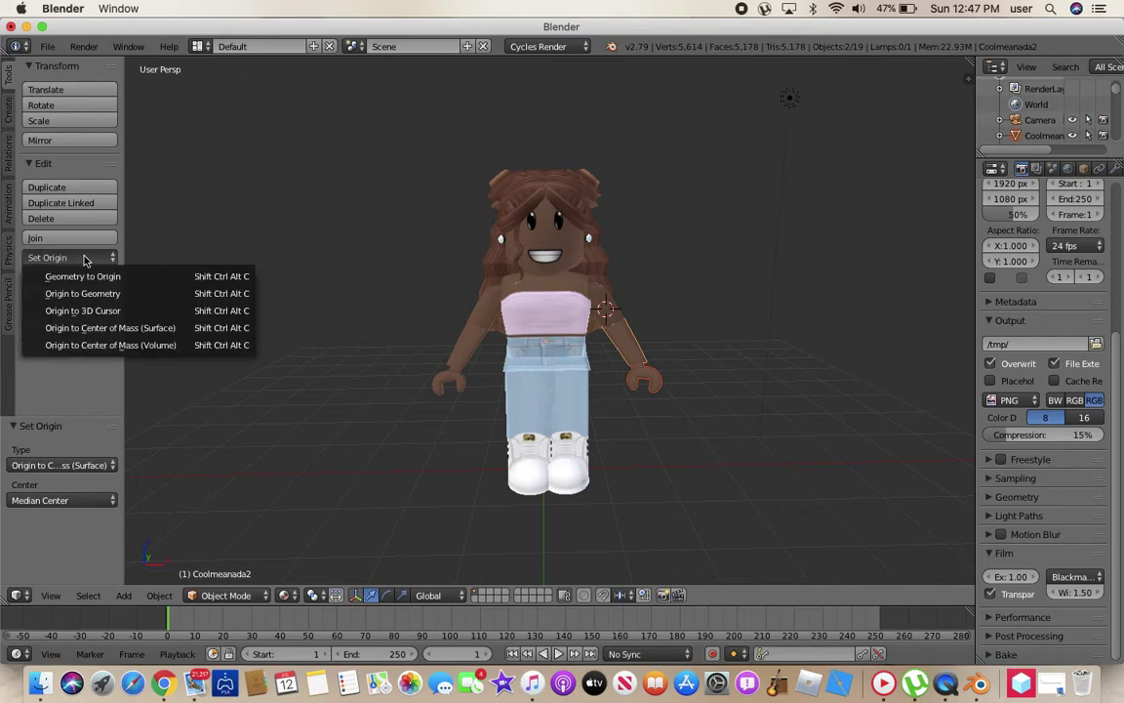
click(146, 326)
Step: Rotate the left forearm and hand about 26.1° around Y and shift them about -0.294 along X
click(386, 595)
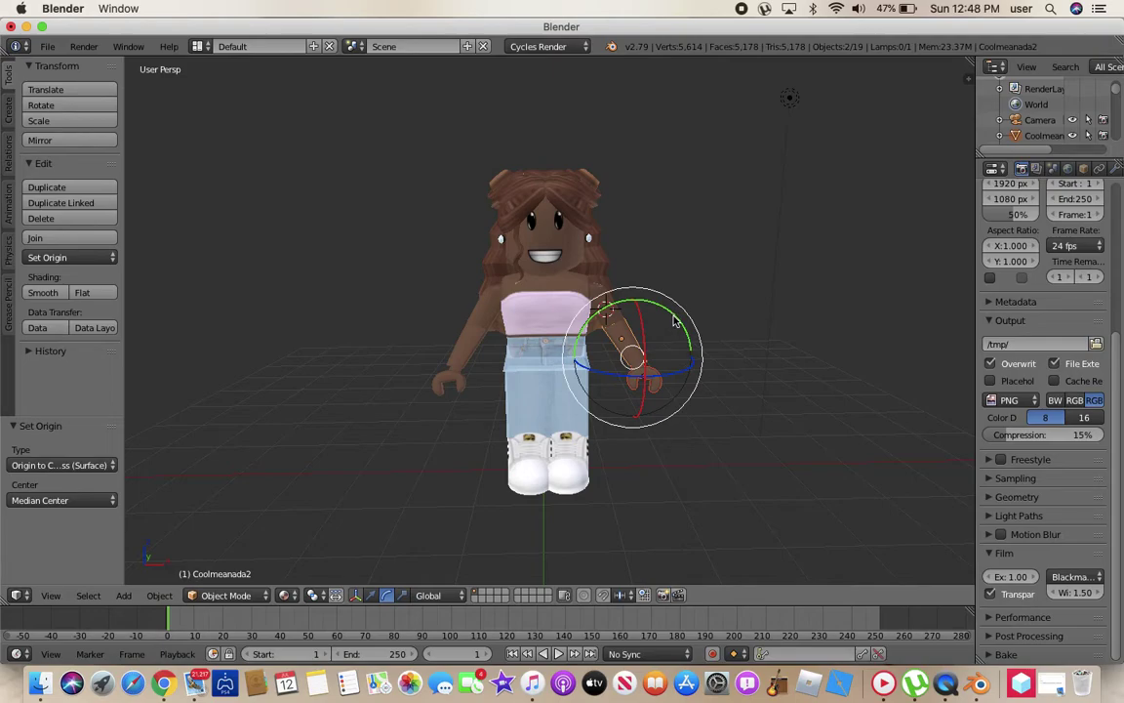
drag(674, 320, 705, 329)
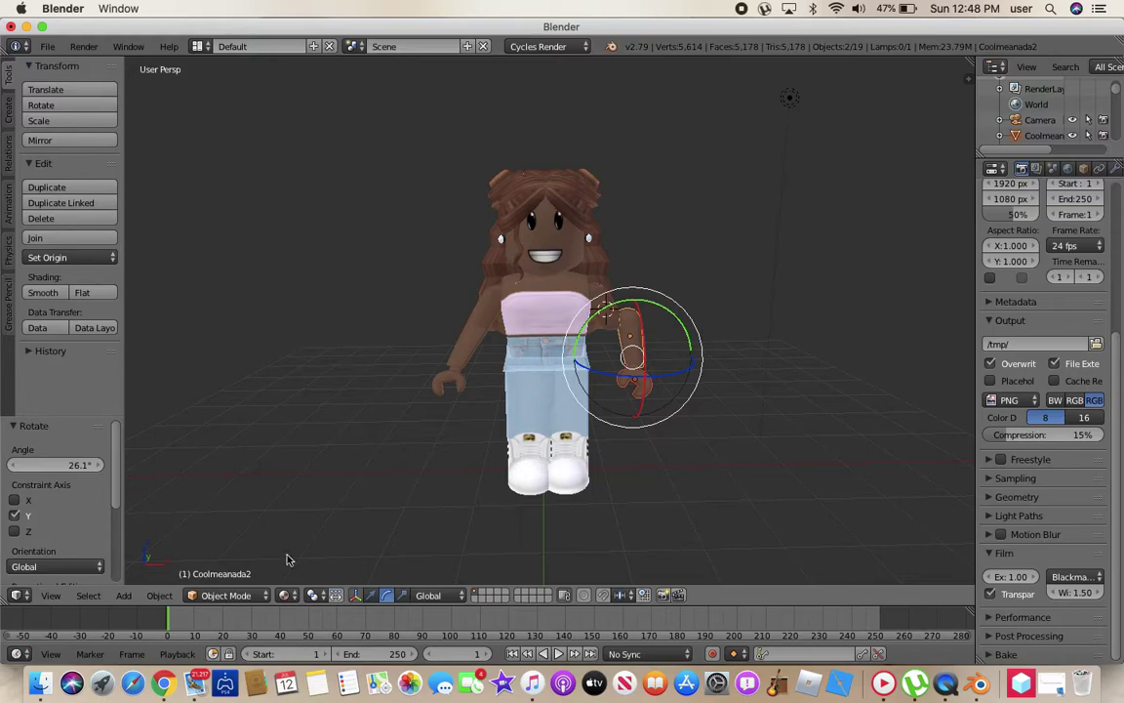
click(370, 595)
drag(690, 359, 672, 371)
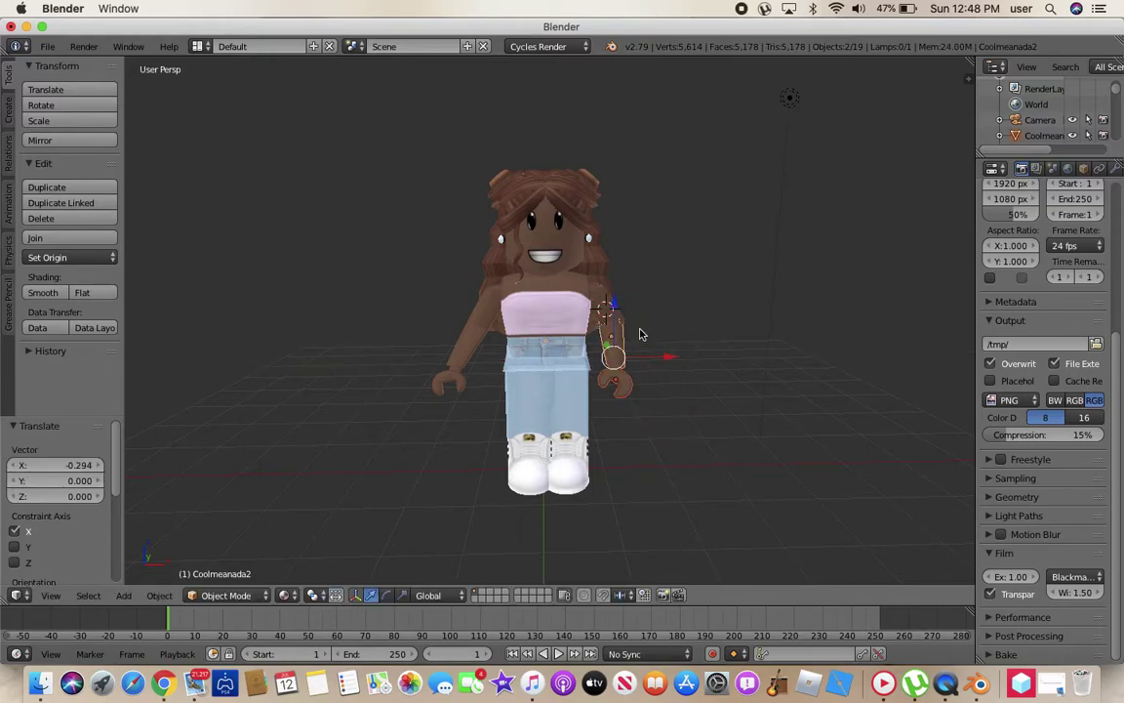
Step: Bend the left forearm and hand inward about 24.9° more around Y and shift them about -0.182 along X
drag(610, 304, 673, 337)
click(391, 595)
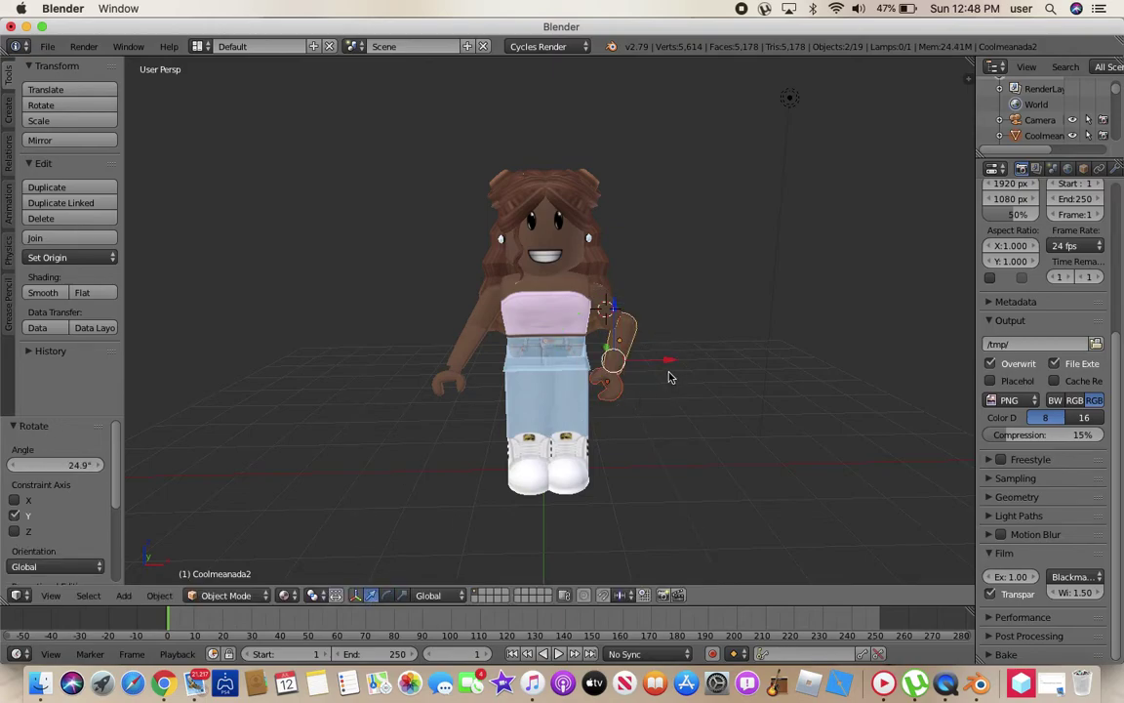
drag(671, 359, 657, 363)
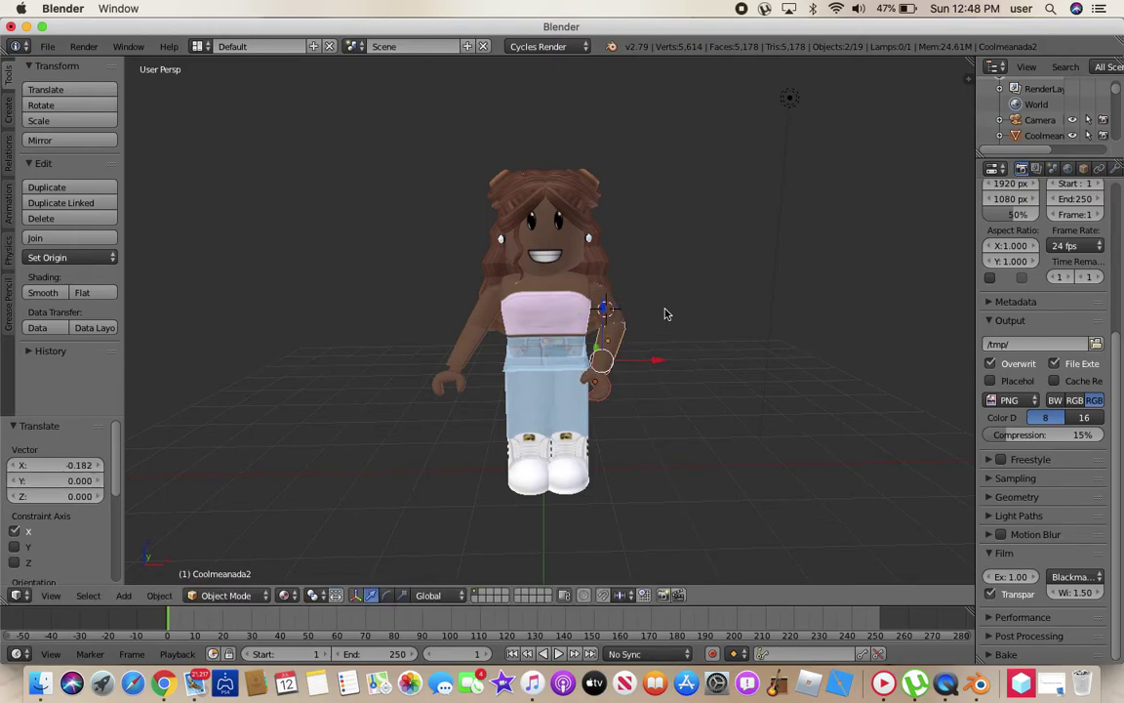
Step: Set the origins of the character's right forearm and hand to their Center of Mass (Surface)
right_click(472, 340)
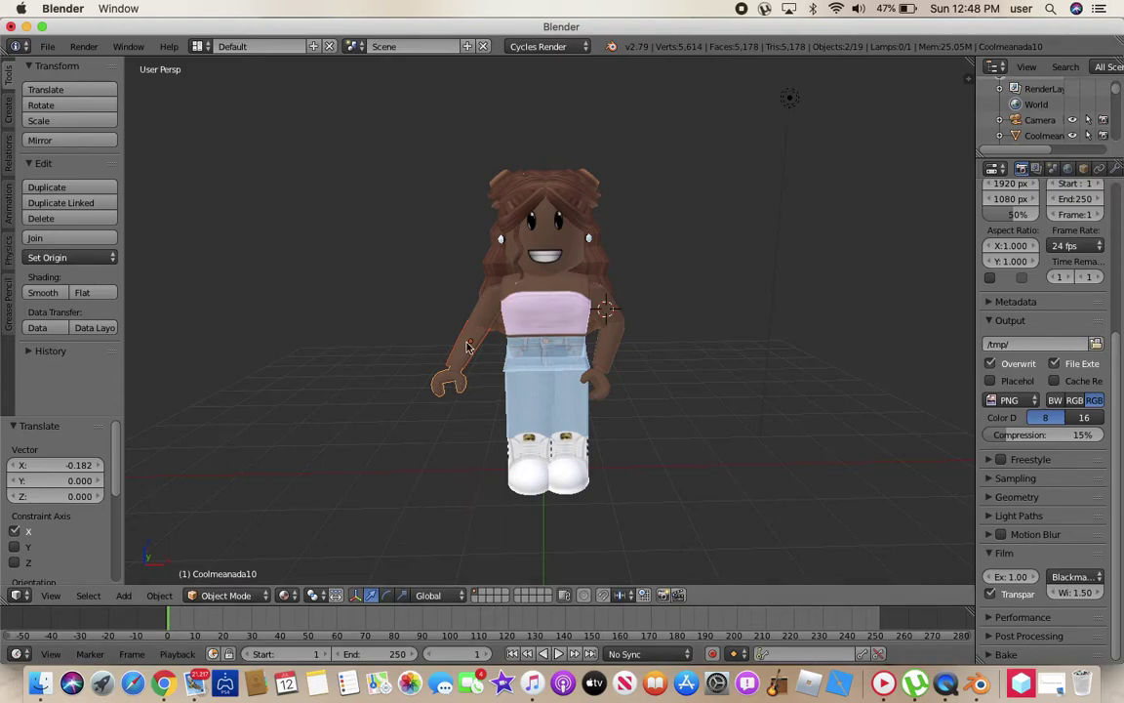
click(70, 258)
click(130, 329)
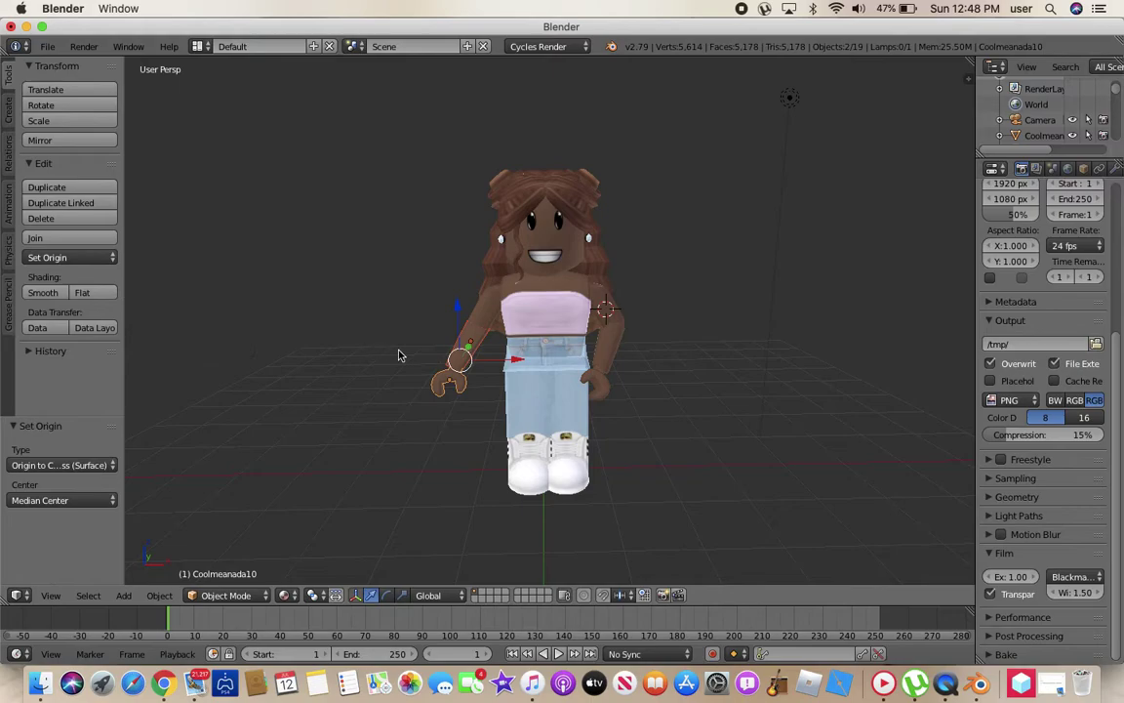
Step: Select the right upper arm, forearm and hand and rotate them so the hand points upward, ending with about 19° around X
click(478, 314)
right_click(491, 310)
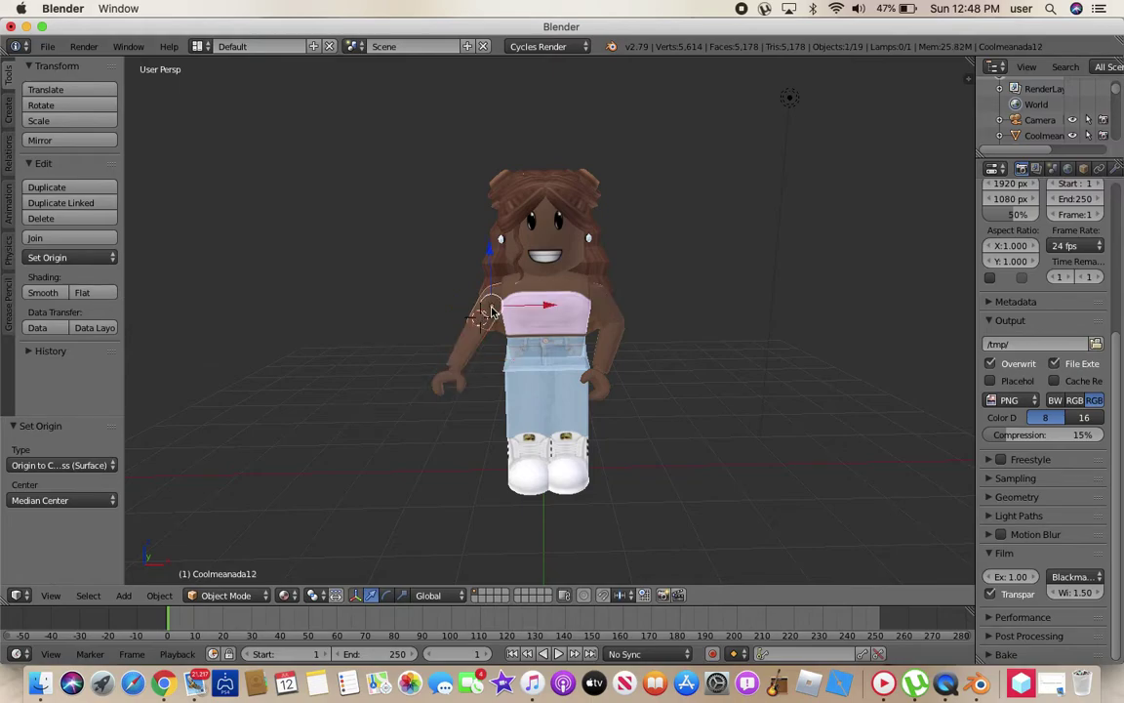
shift+right_click(444, 382)
shift+right_click(491, 306)
click(387, 594)
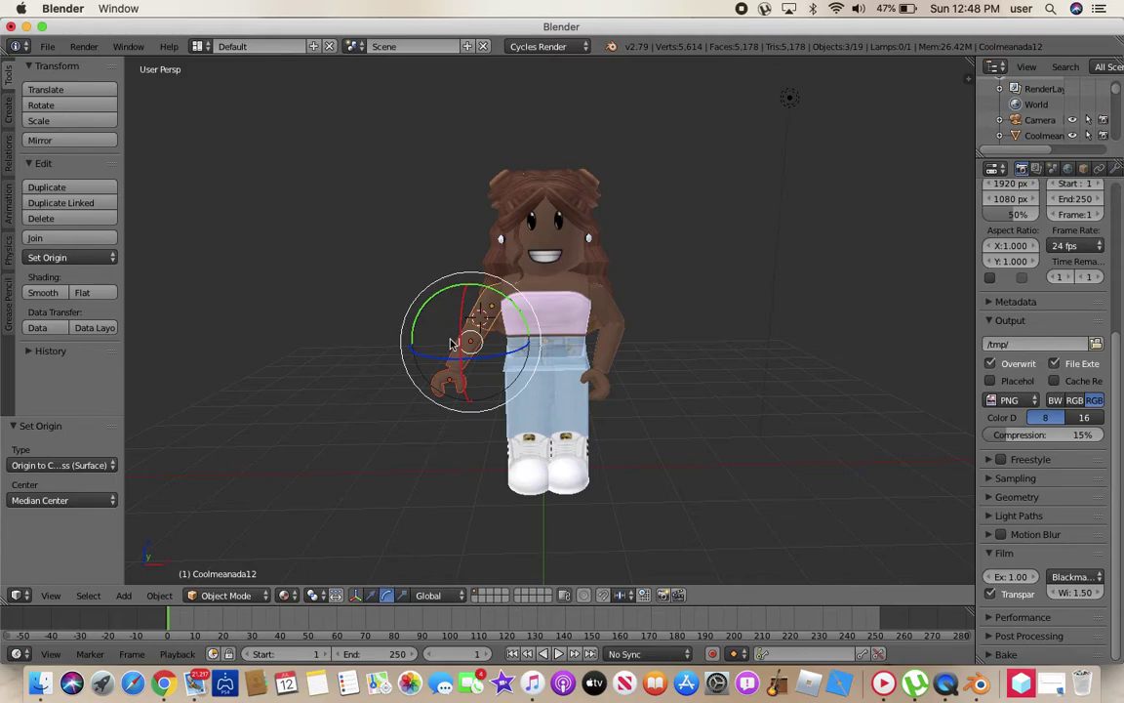
drag(461, 383, 466, 234)
drag(463, 376, 415, 322)
click(371, 595)
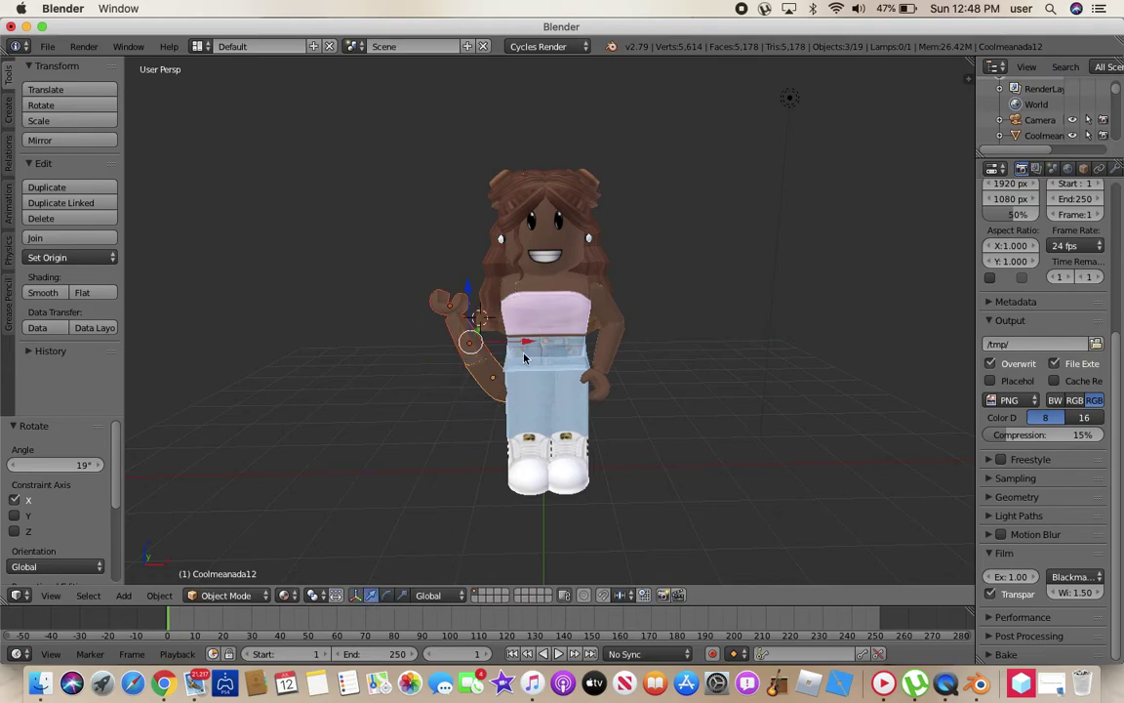
Step: Raise the right arm along Z to the shoulder and adjust it along X by about -0.311 and 0.092
drag(525, 346, 457, 312)
key(g)
key(z)
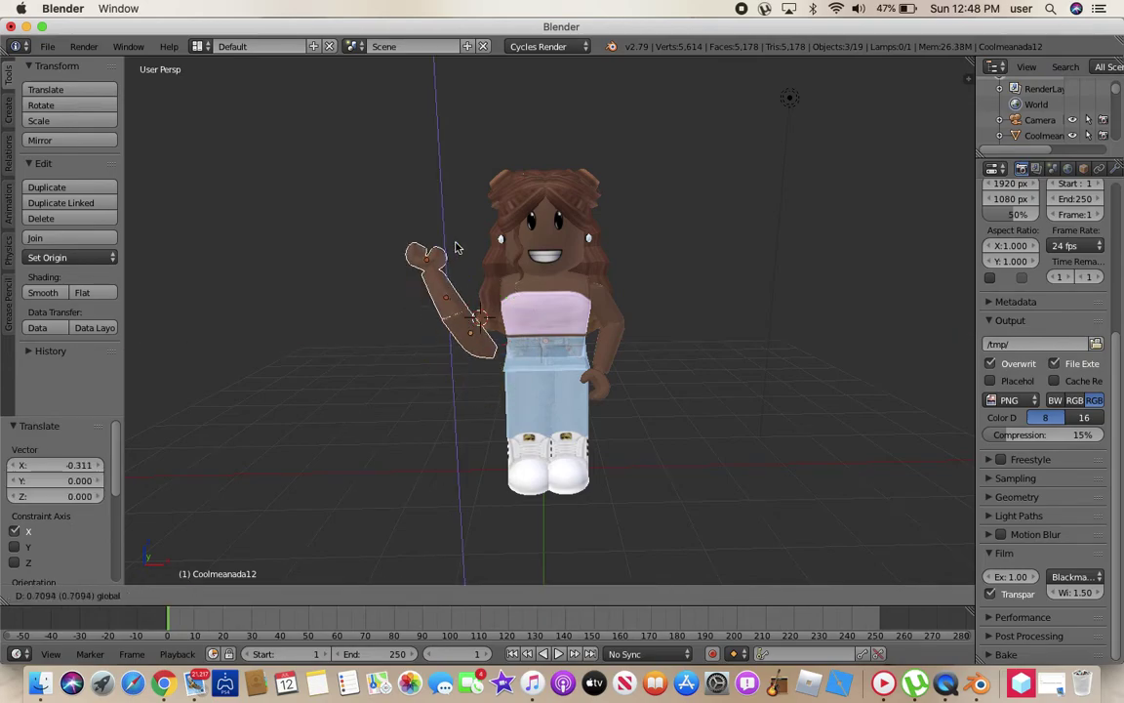
click(462, 226)
drag(503, 274, 458, 203)
drag(507, 253, 516, 254)
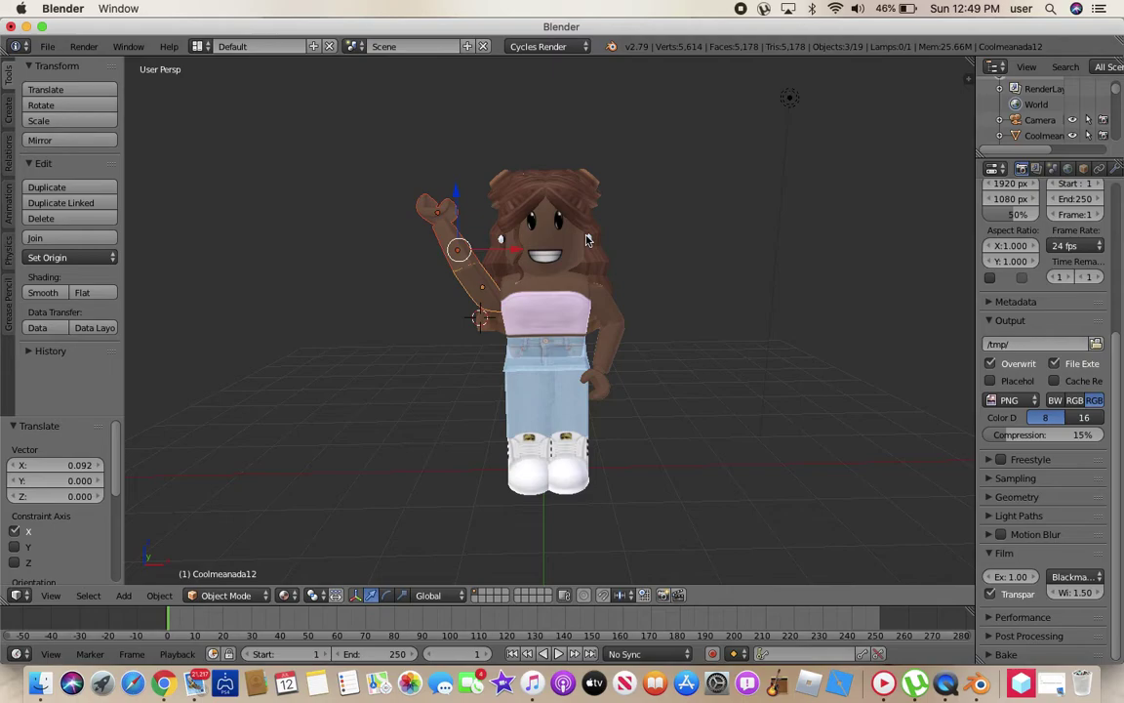
Step: Select the head, preview the waving pose in Rendered shading, and return the viewport to Material shading
right_click(505, 234)
click(703, 231)
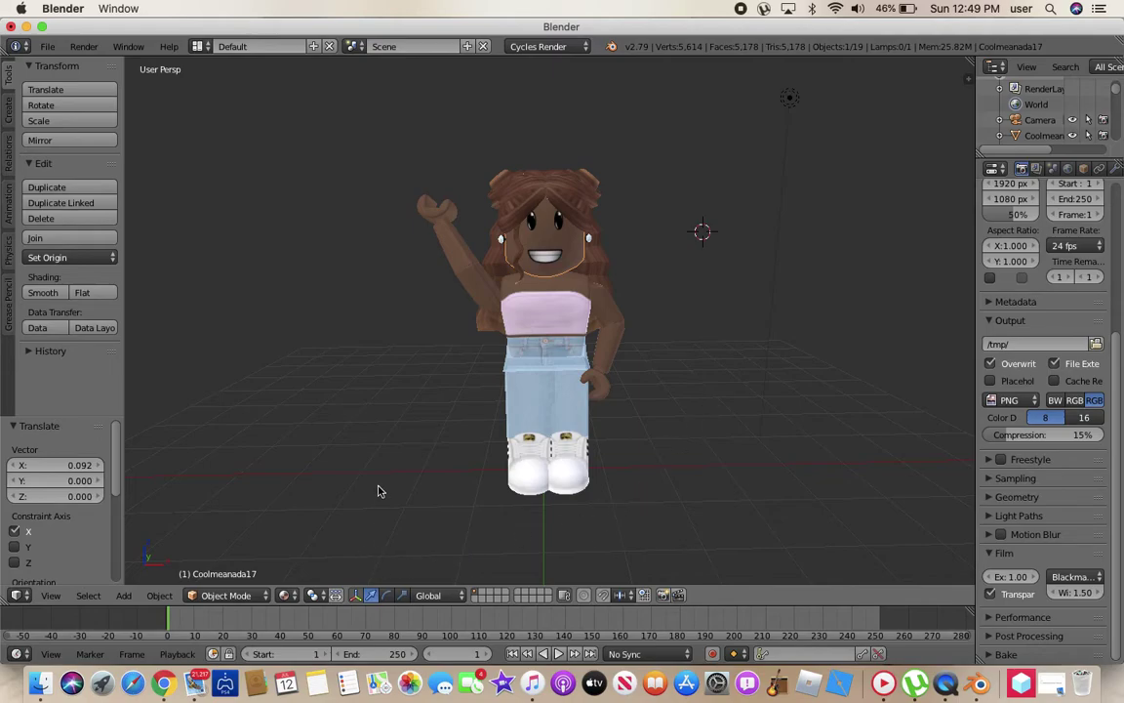
click(285, 594)
click(329, 491)
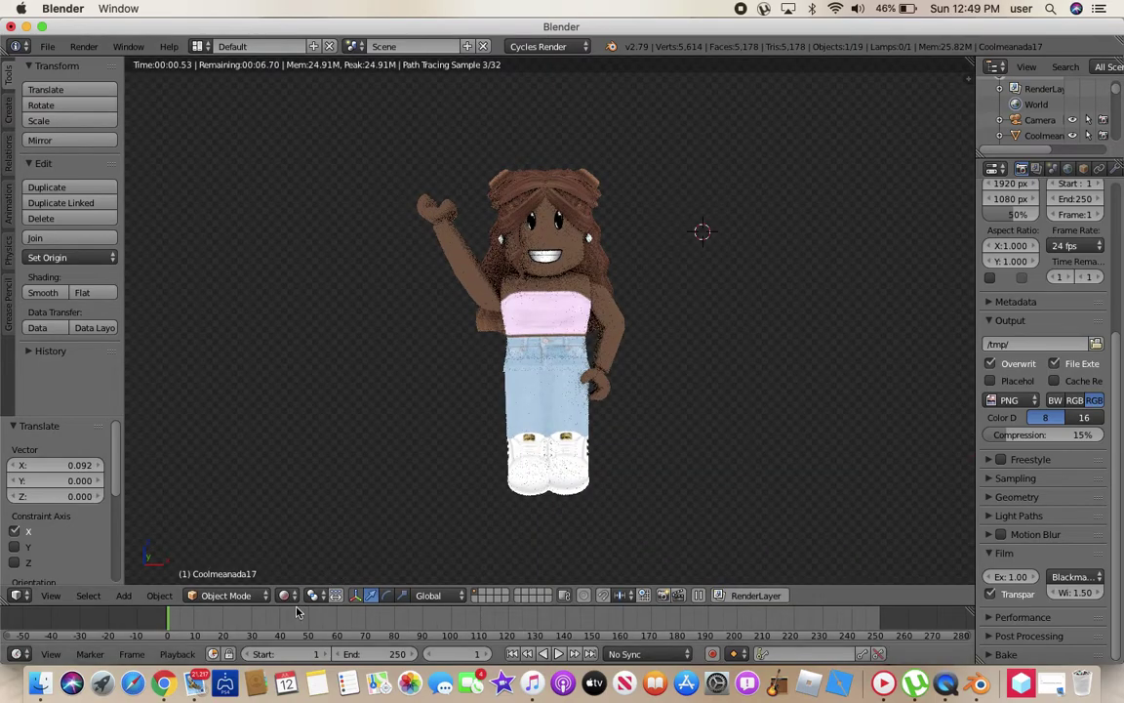
click(285, 594)
click(329, 511)
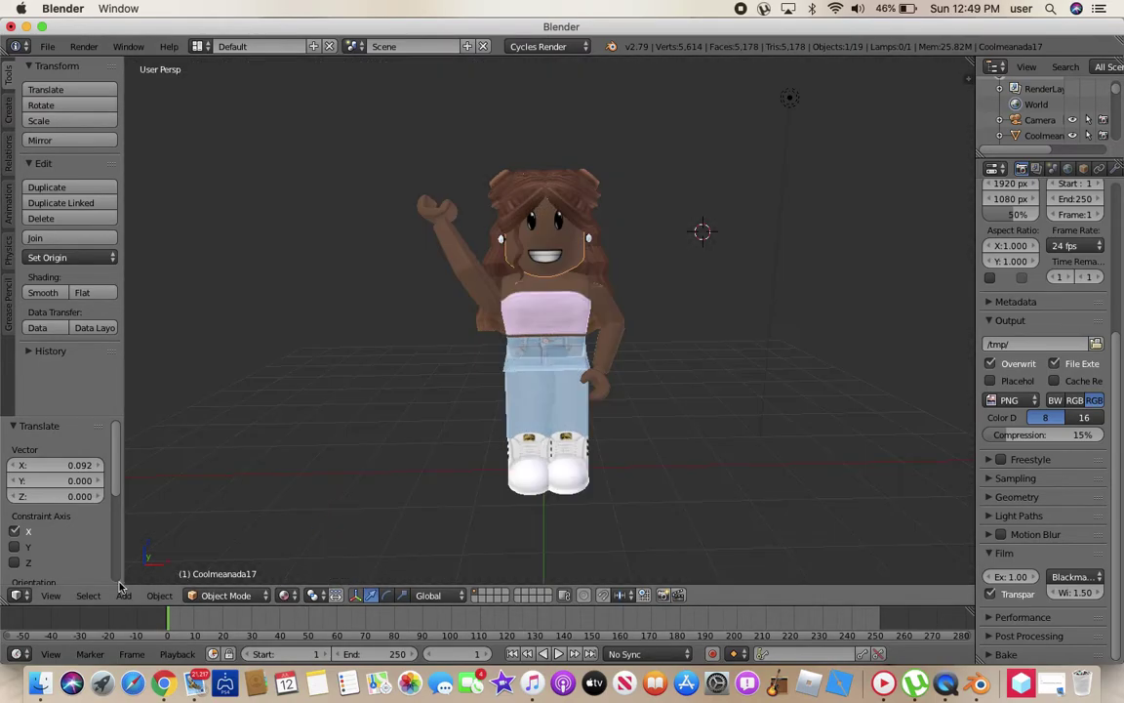
Step: Switch the 3D view to look through the camera
click(51, 595)
click(94, 539)
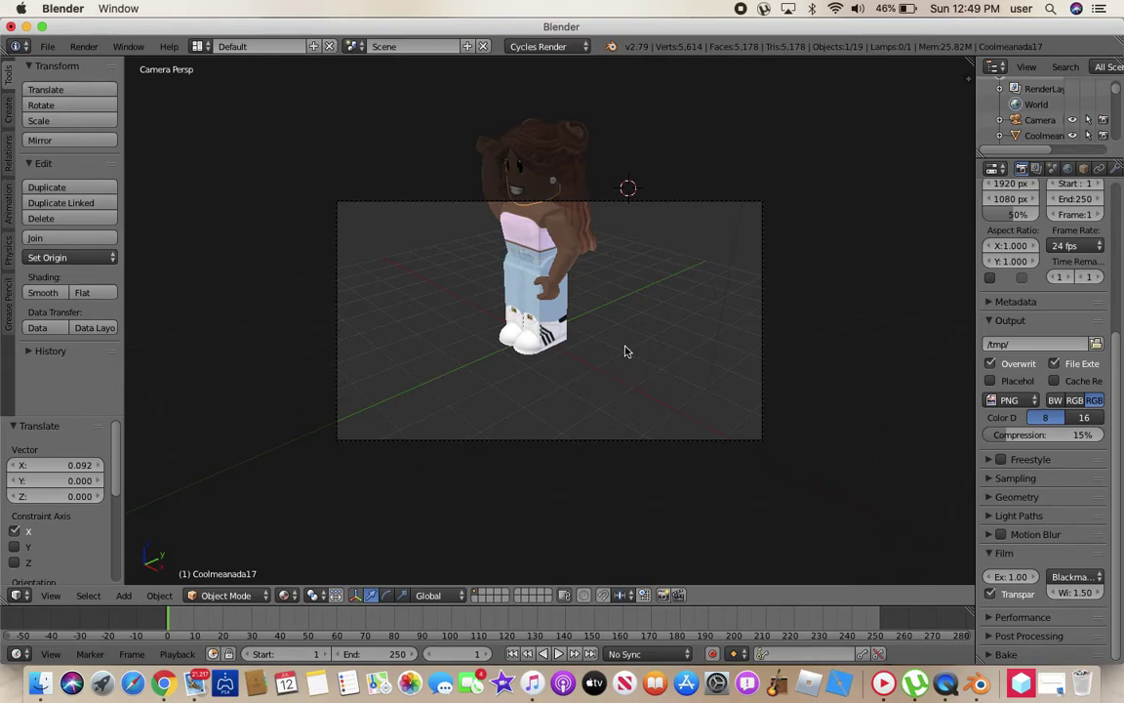
Step: Fly the camera until it faces the waving character from the front with the whole body inside the frame
key(shift+f)
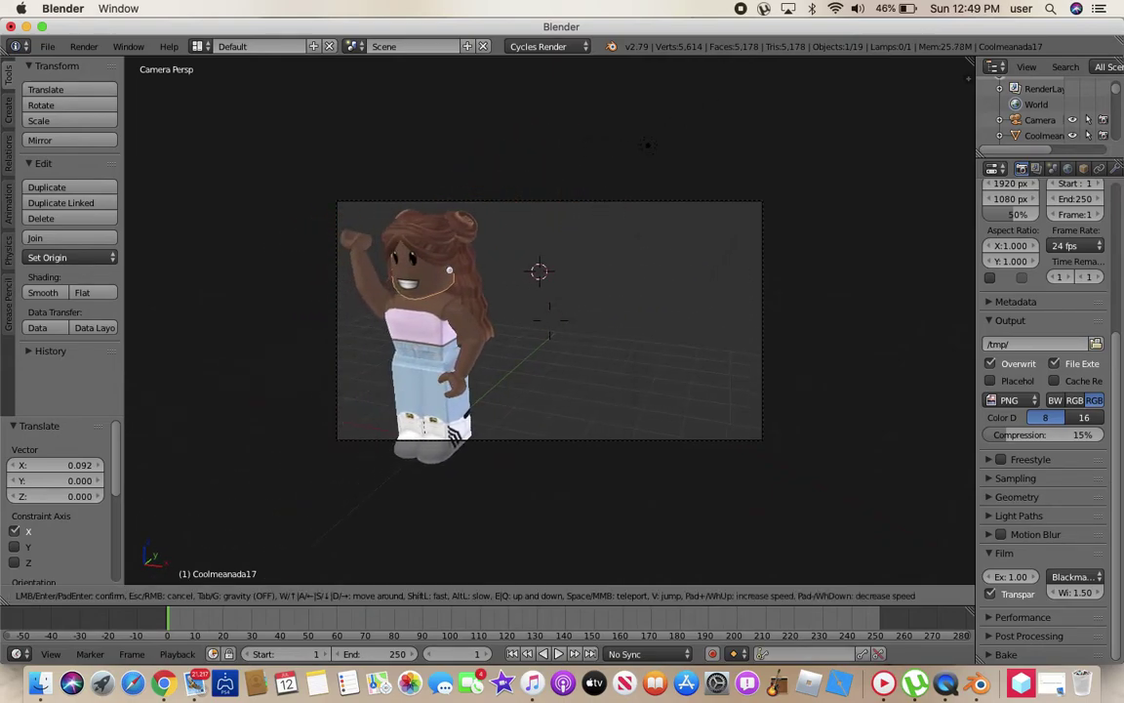
key(a)
key(a)
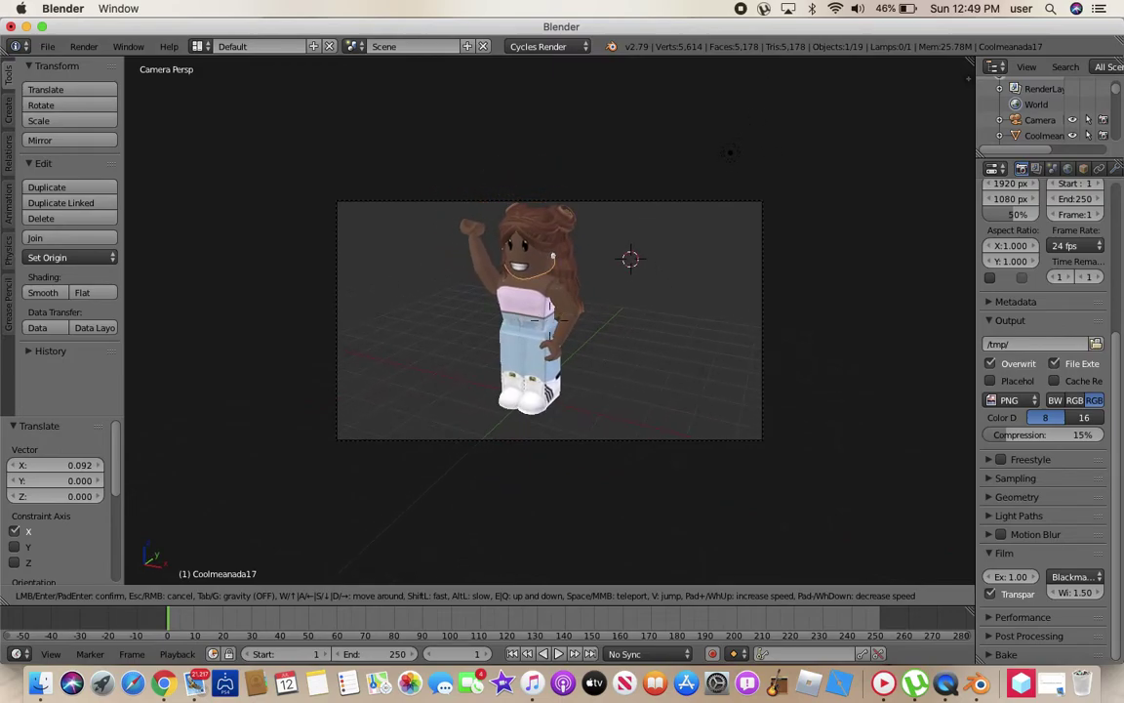
key(w)
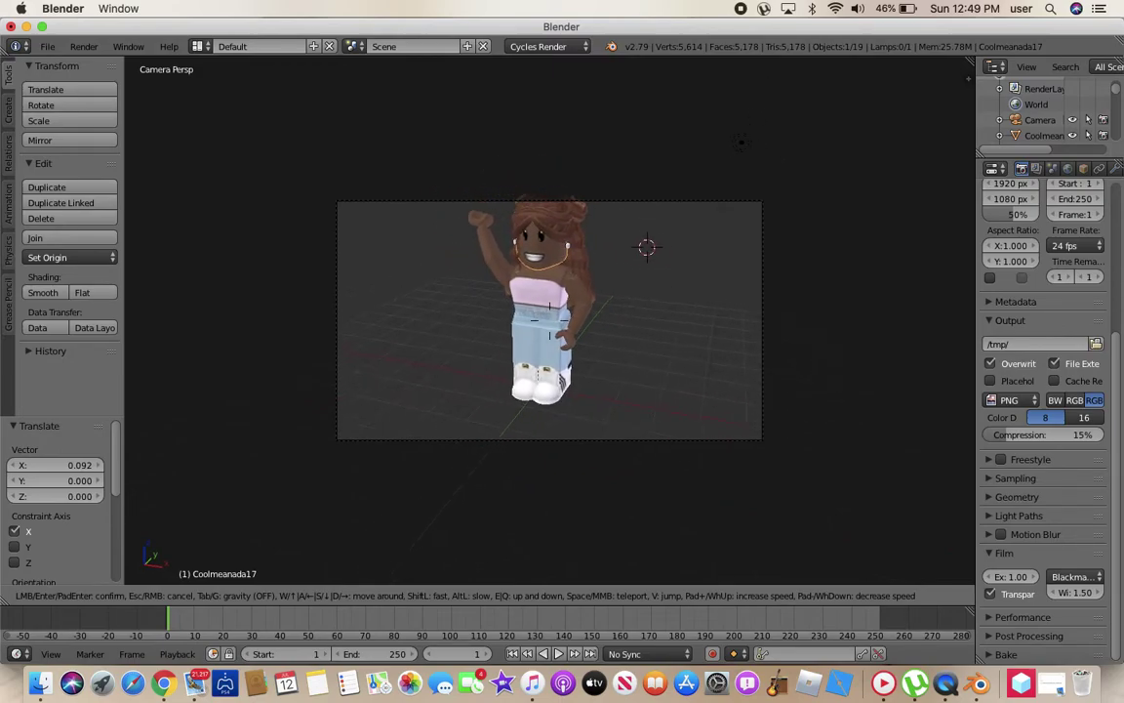
key(w)
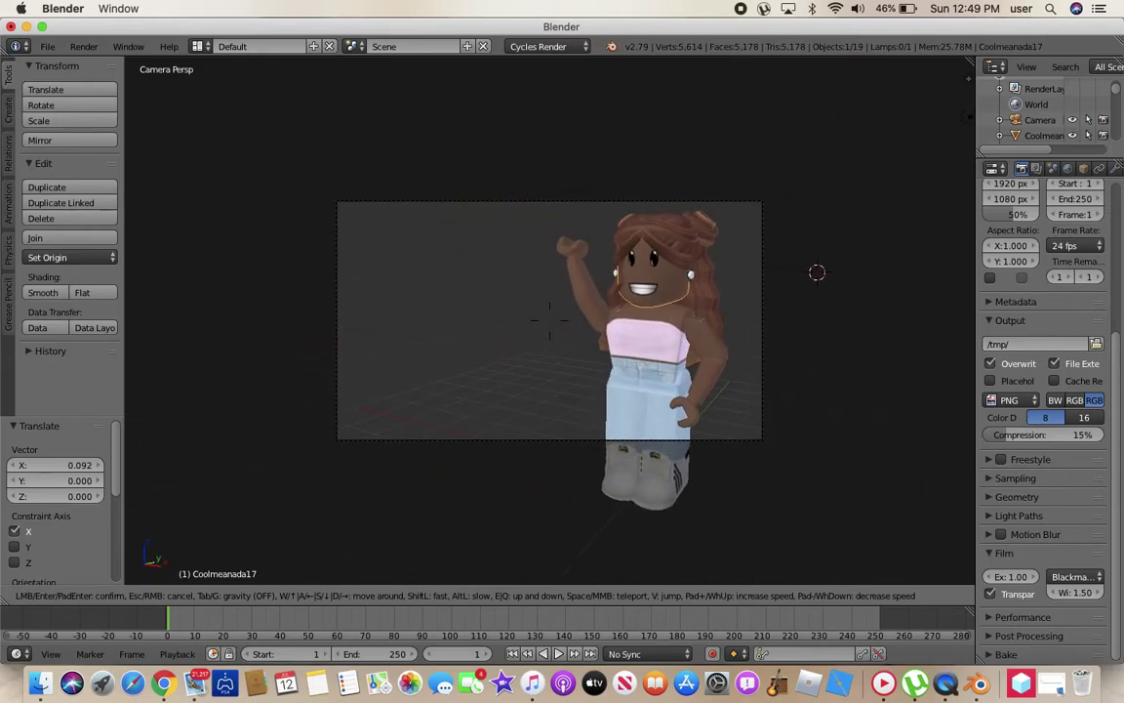
key(s)
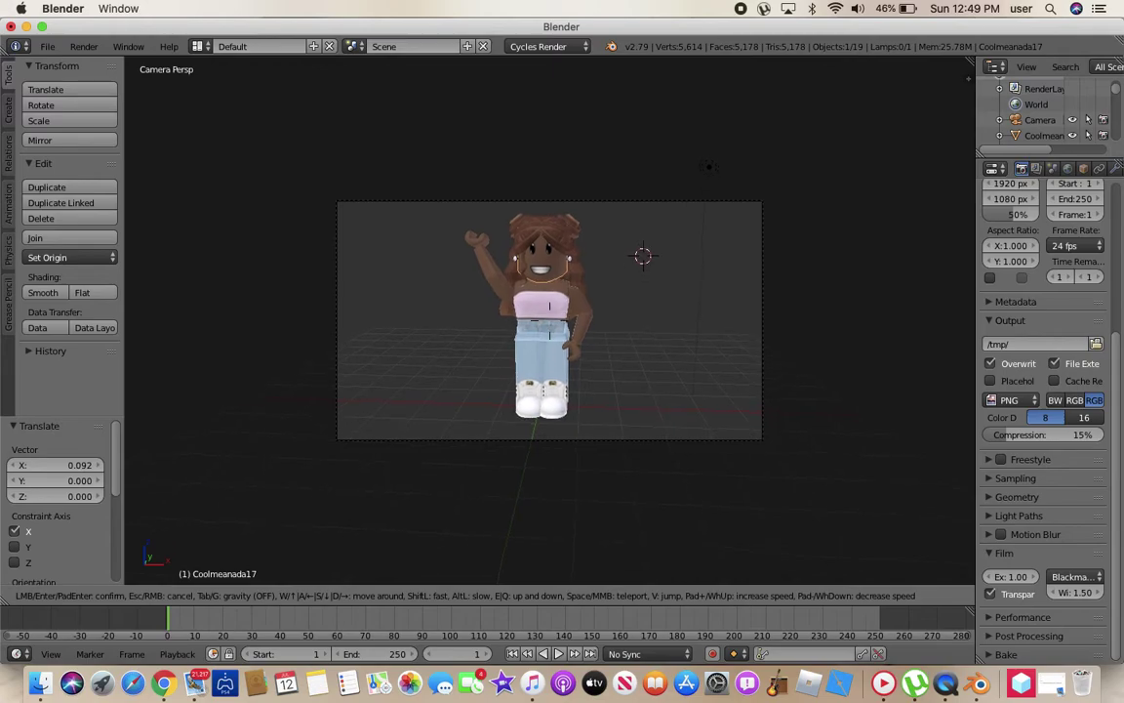
key(Return)
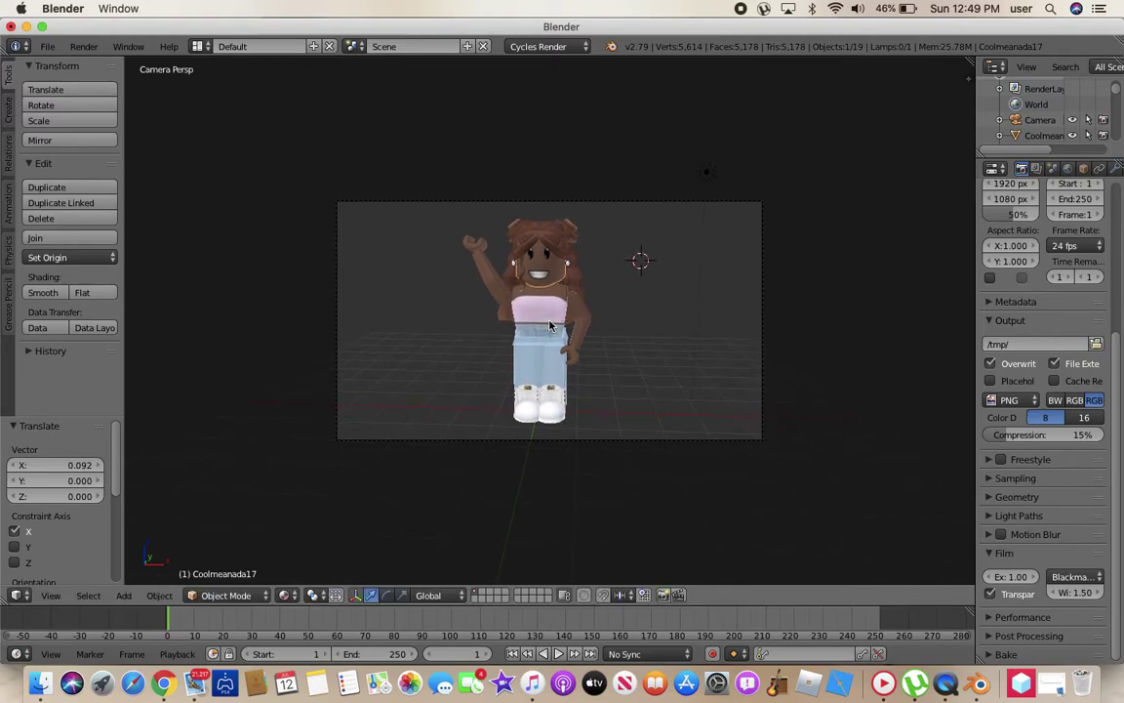
Step: Leave the camera view, fly the viewport closer to the front of the character, and render the still image
click(51, 595)
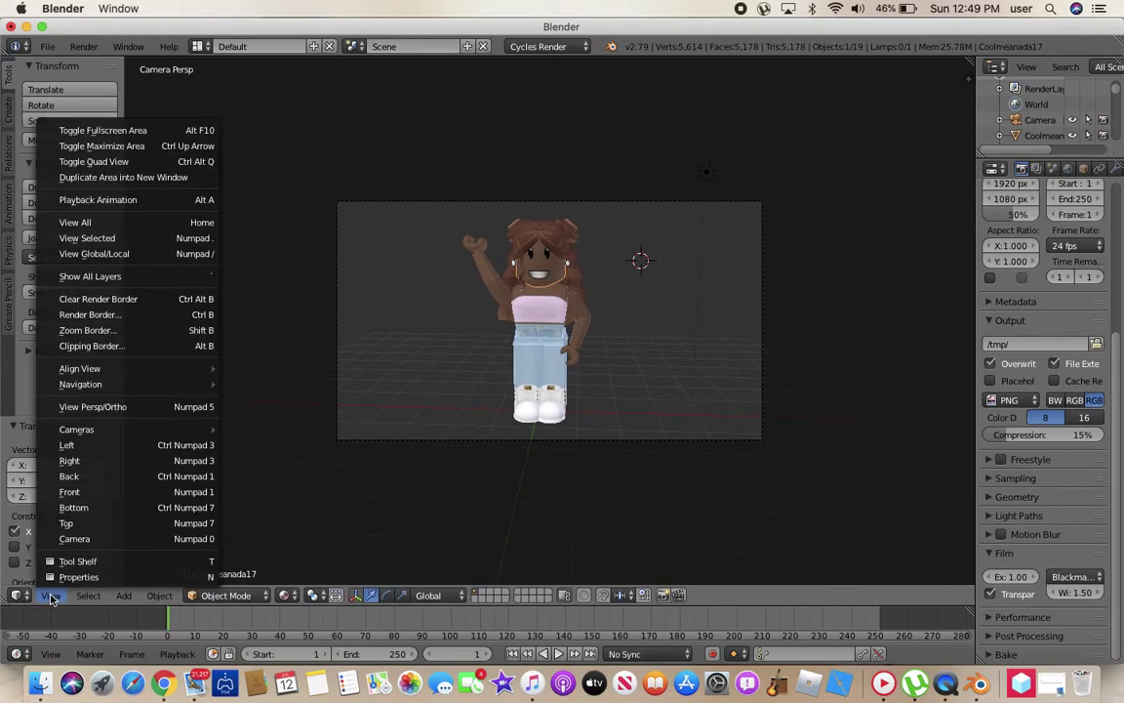
click(56, 535)
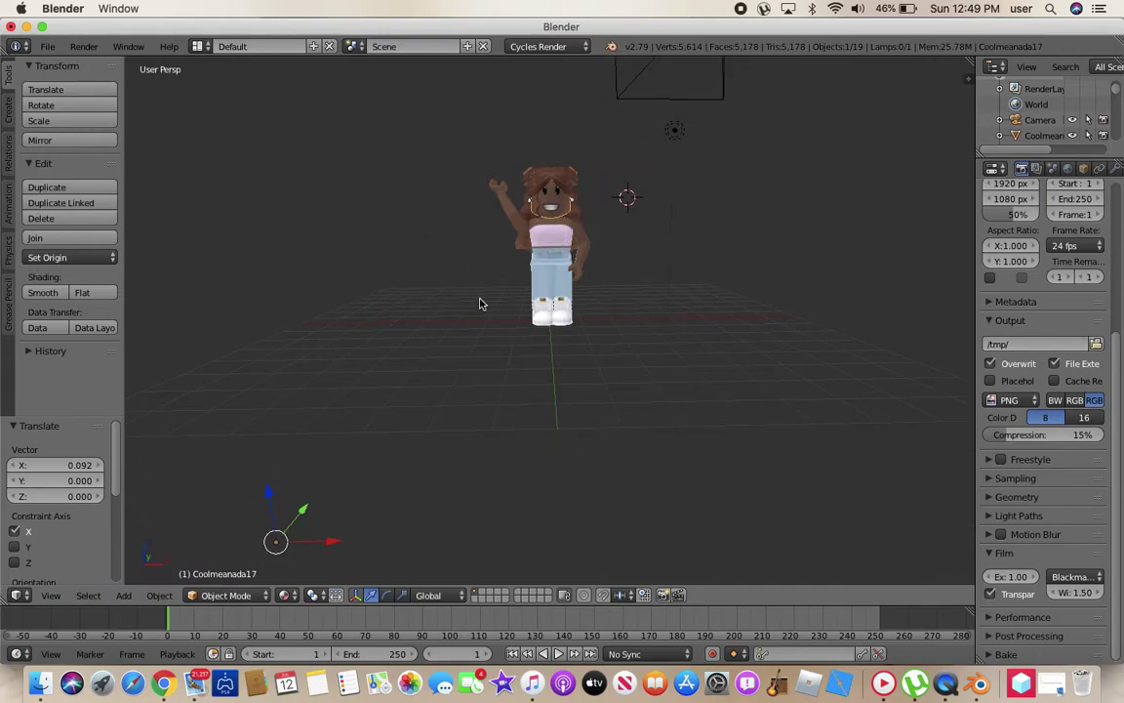
key(w)
click(481, 306)
key(shift+f)
key(w)
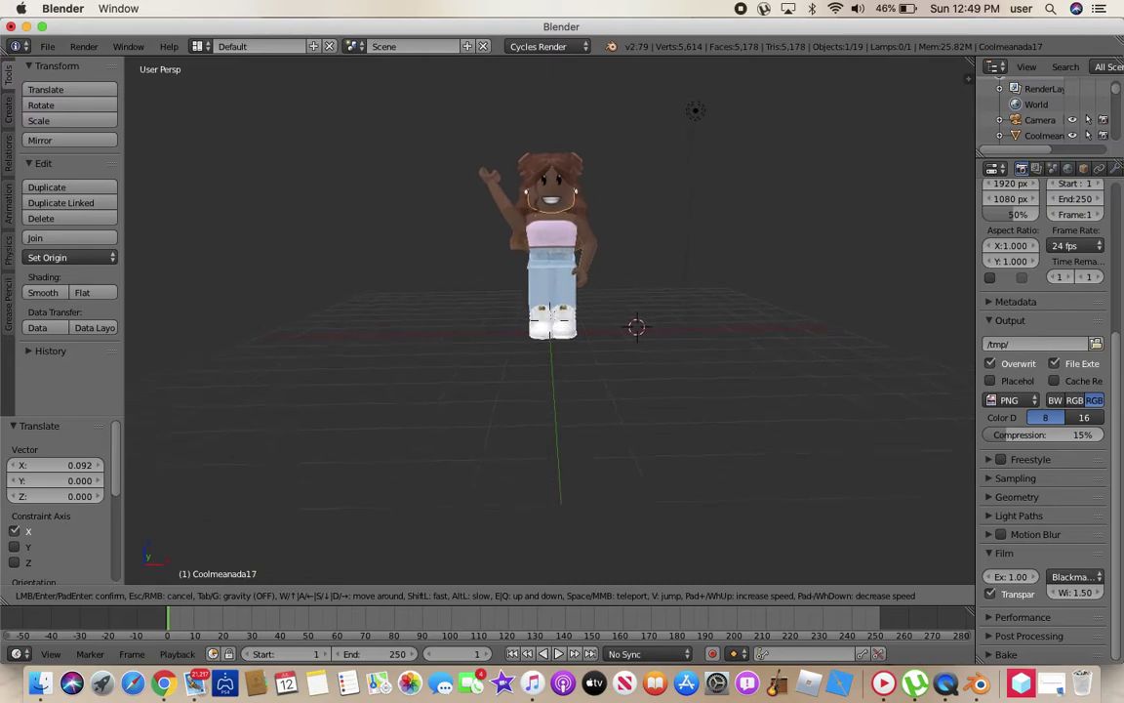
key(w)
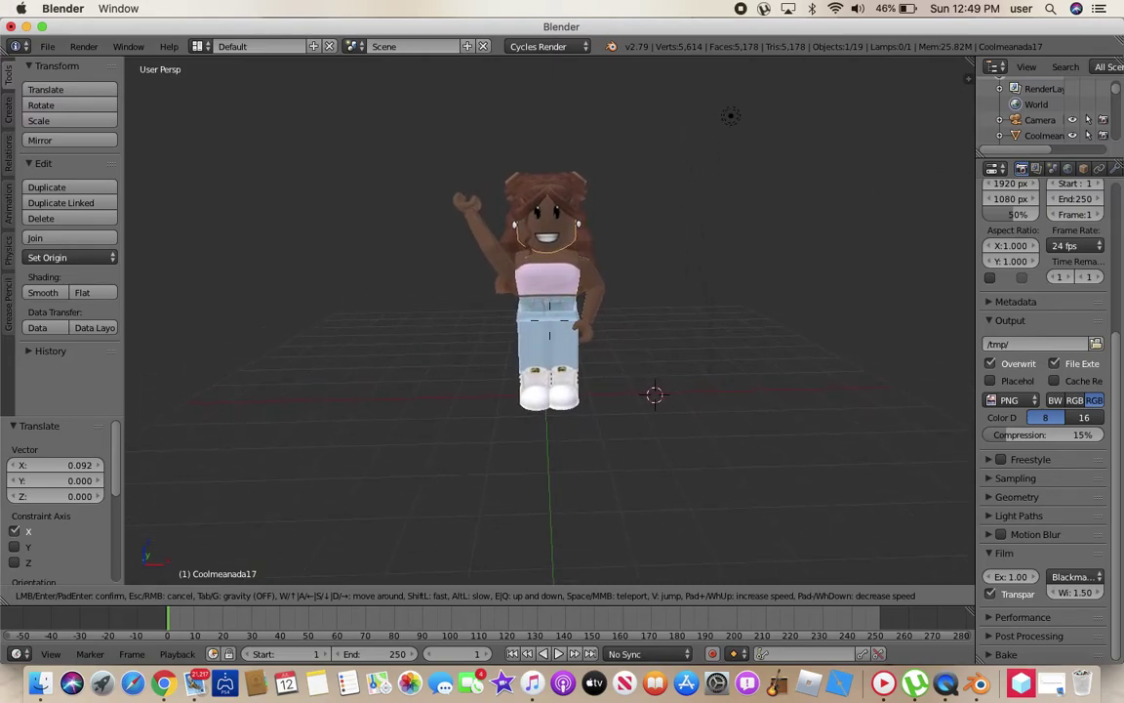
click(549, 326)
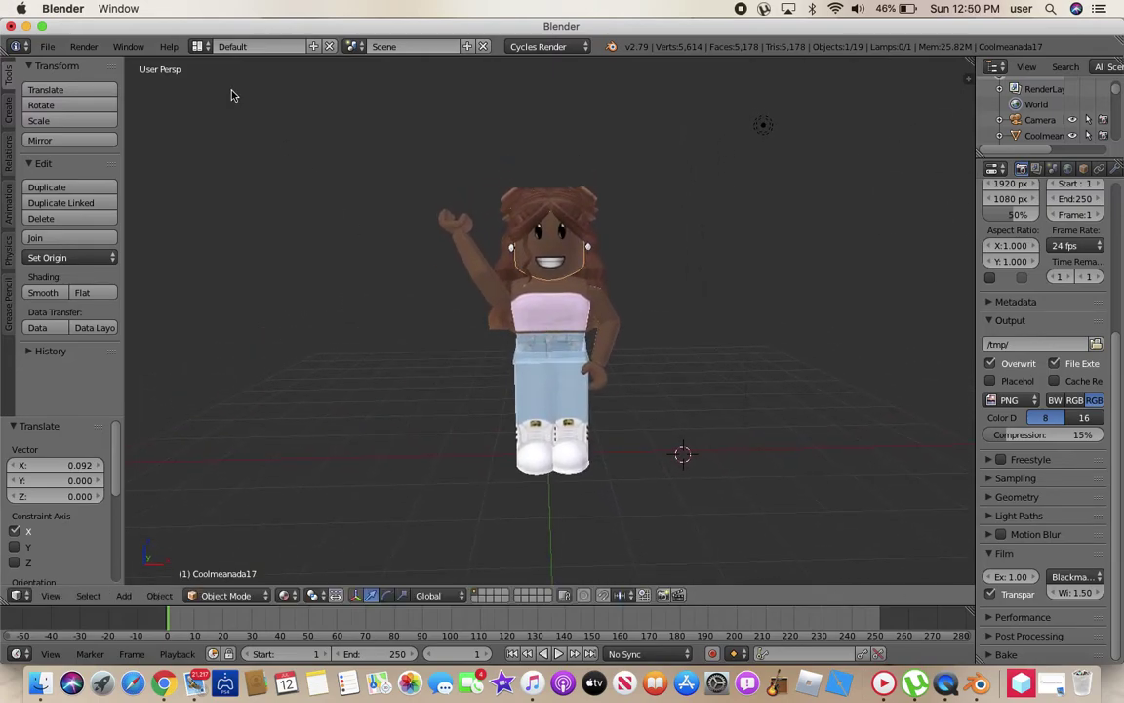
click(83, 46)
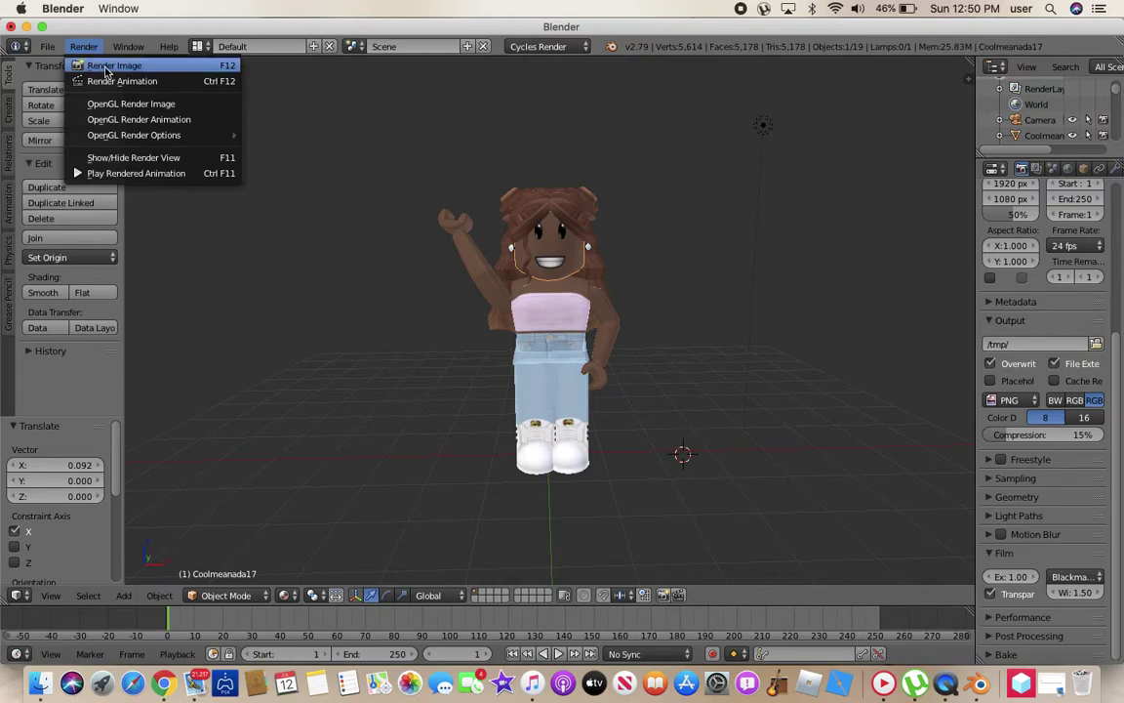
click(108, 66)
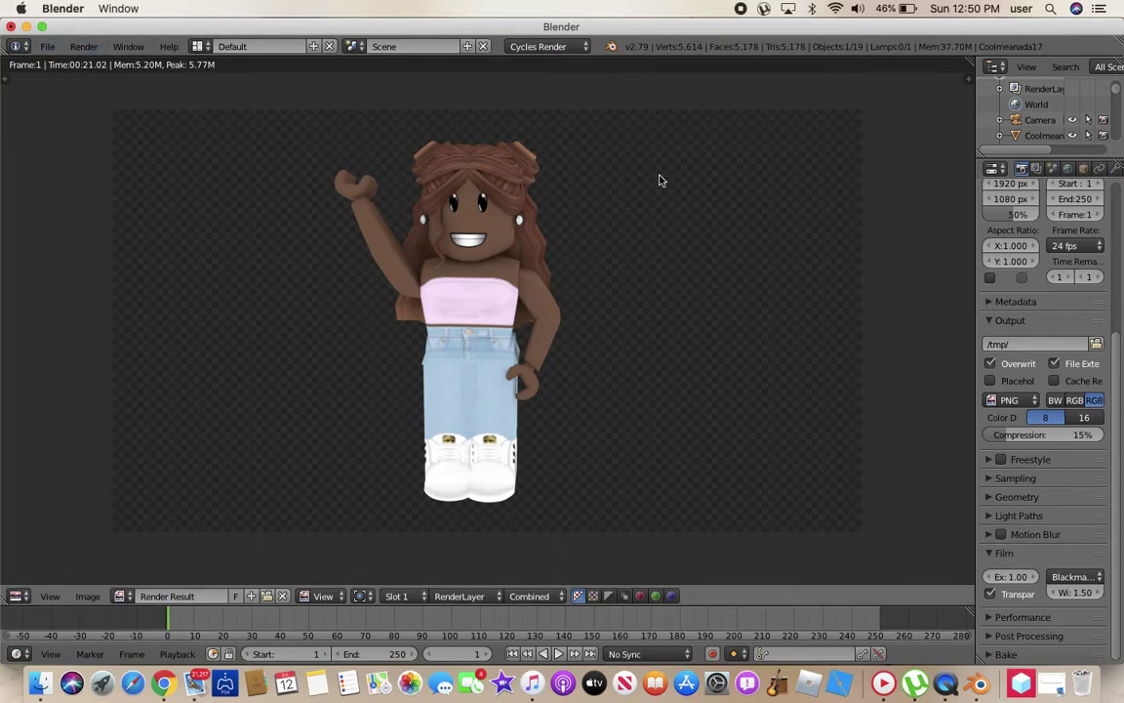
Step: Start saving the render result as an image file and choose the Downloads folder as destination
click(47, 46)
click(87, 596)
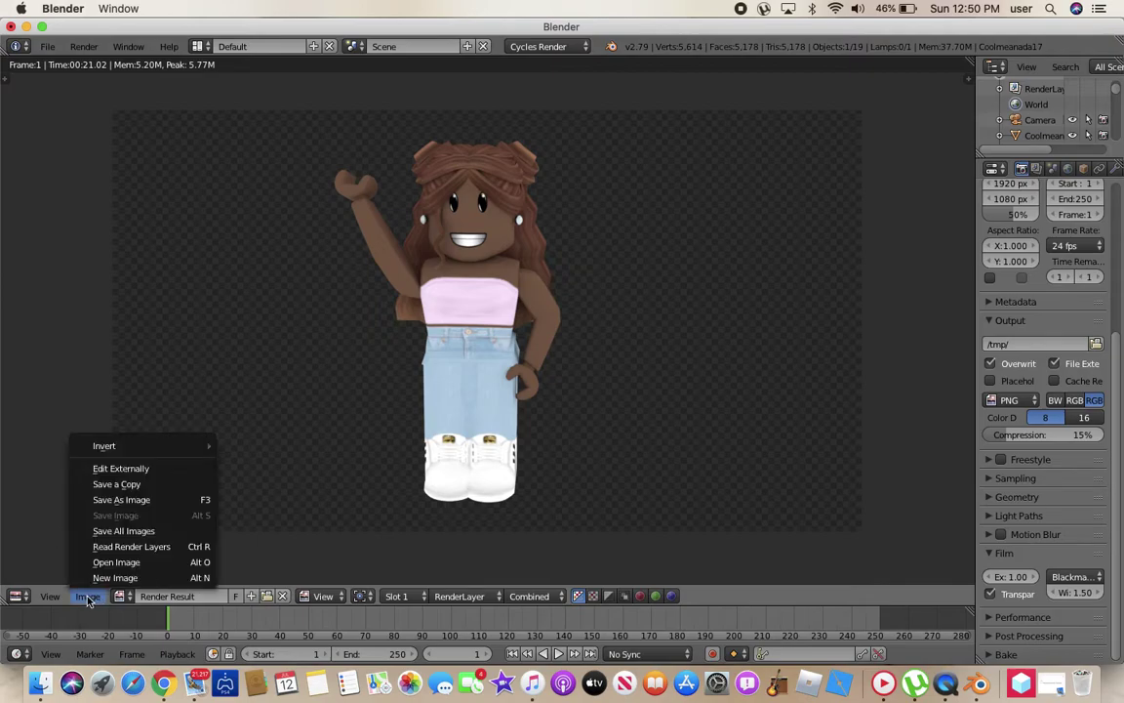
click(87, 597)
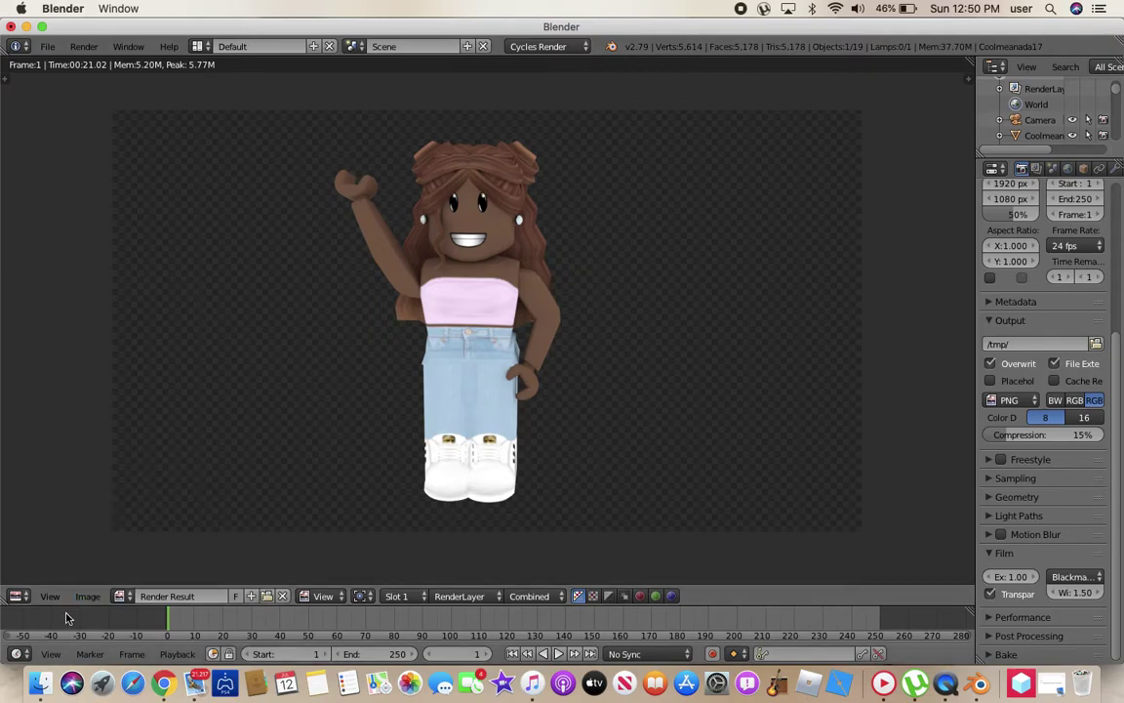
click(93, 597)
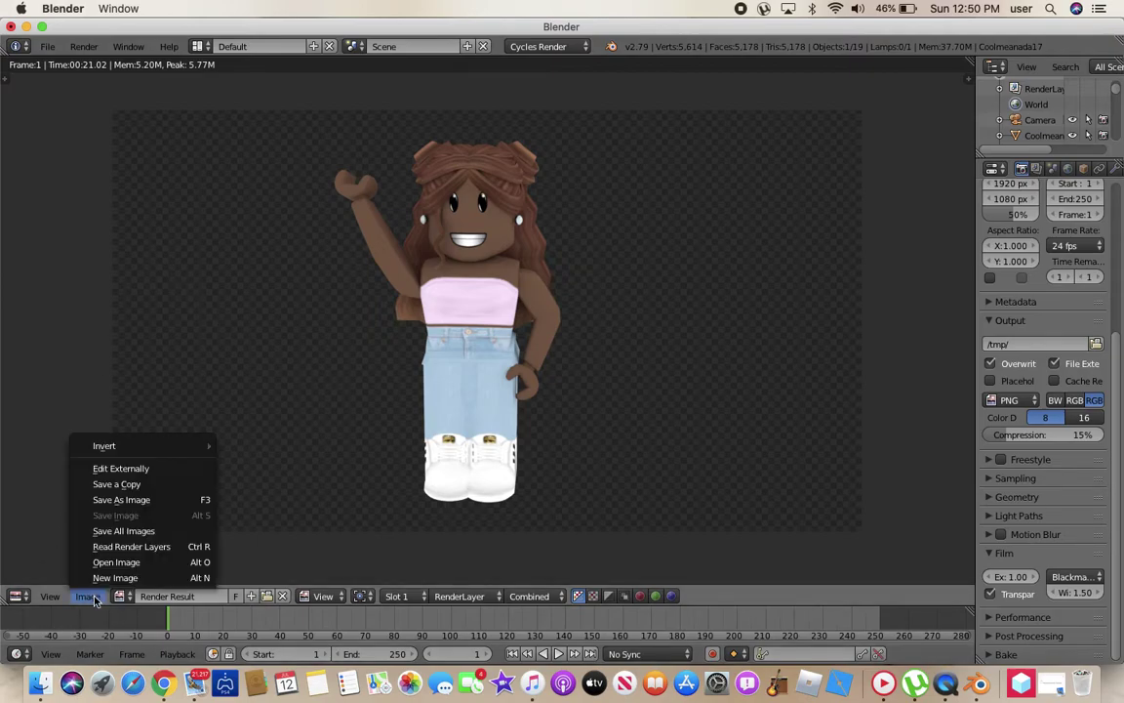
click(123, 499)
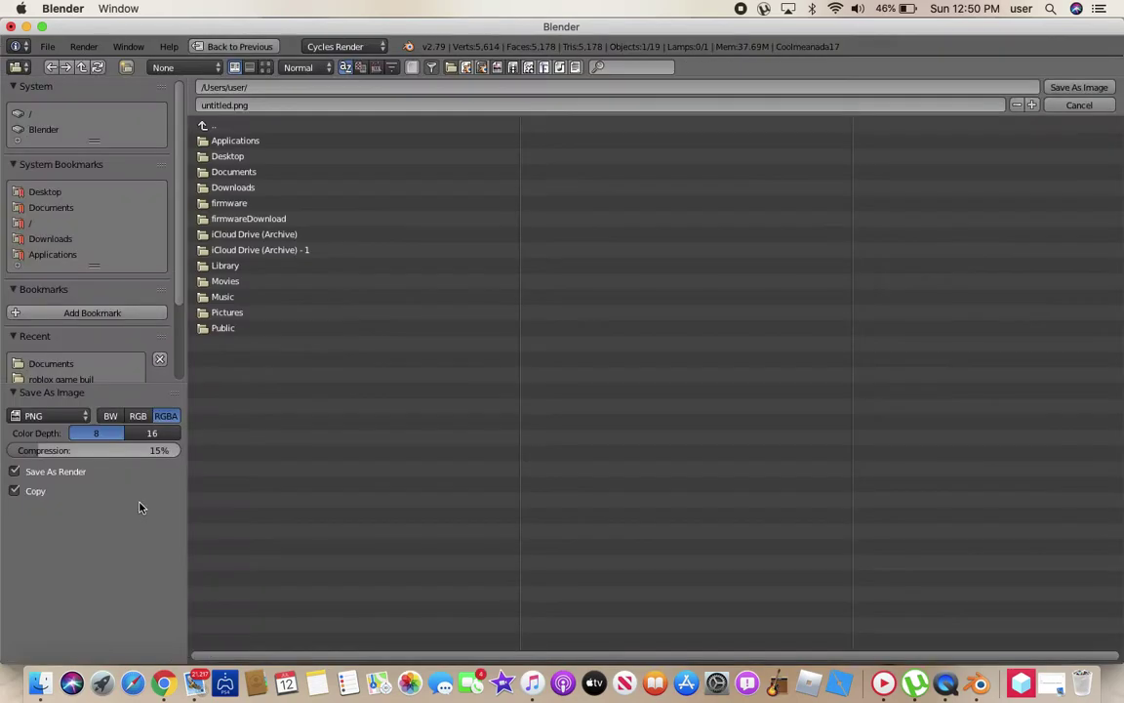
click(284, 173)
click(269, 126)
click(256, 187)
Step: Name the render GFX YT UTU.png and save it as an RGBA PNG image
click(310, 105)
key(BackSpace)
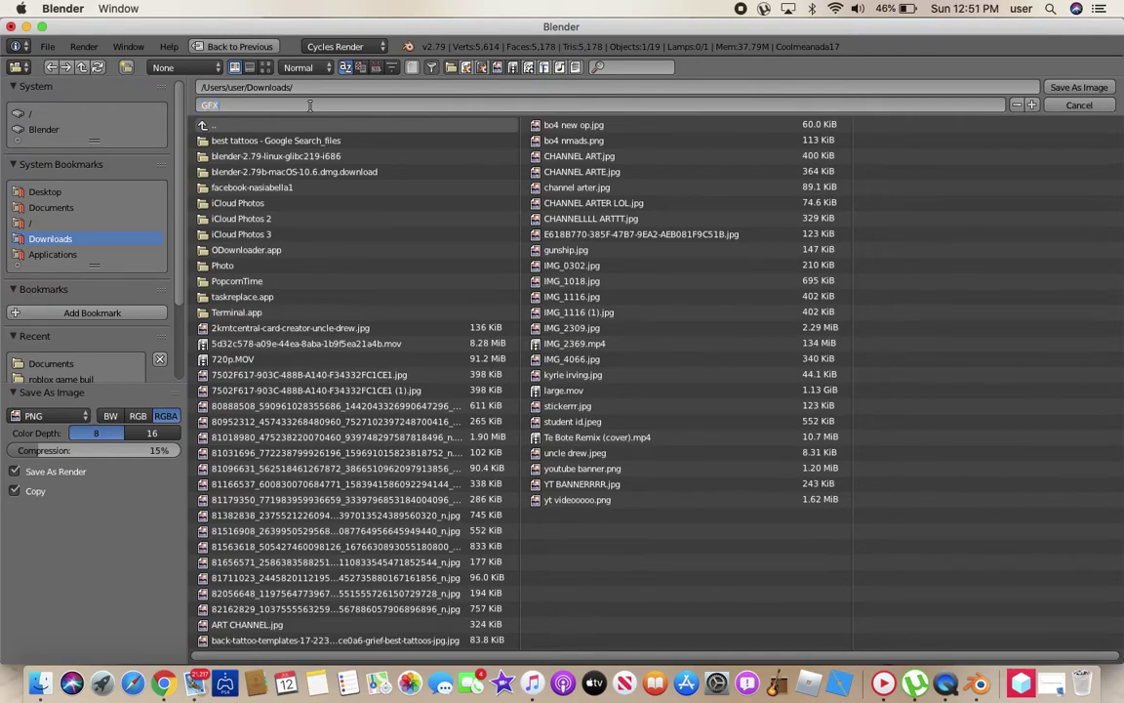
text(GFX YT UTU)
key(Return)
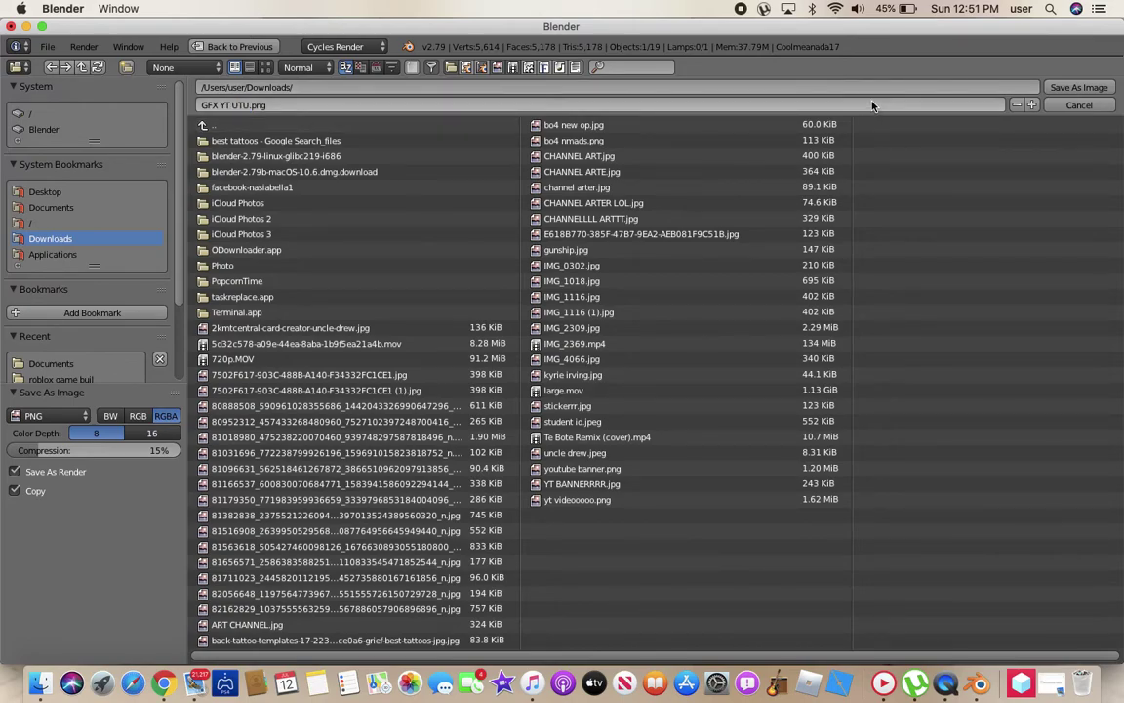
click(1074, 89)
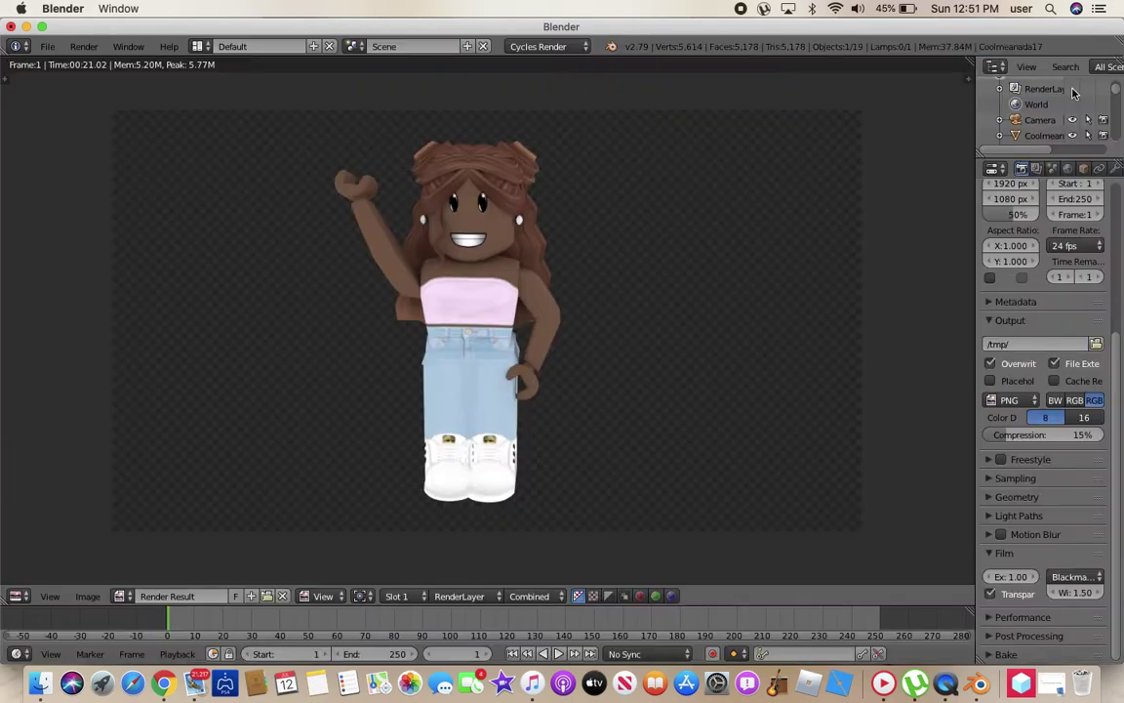
Step: Move the Blender window out of the way and close the Blender folder, Applications and Blender installer windows
drag(632, 30, 646, 625)
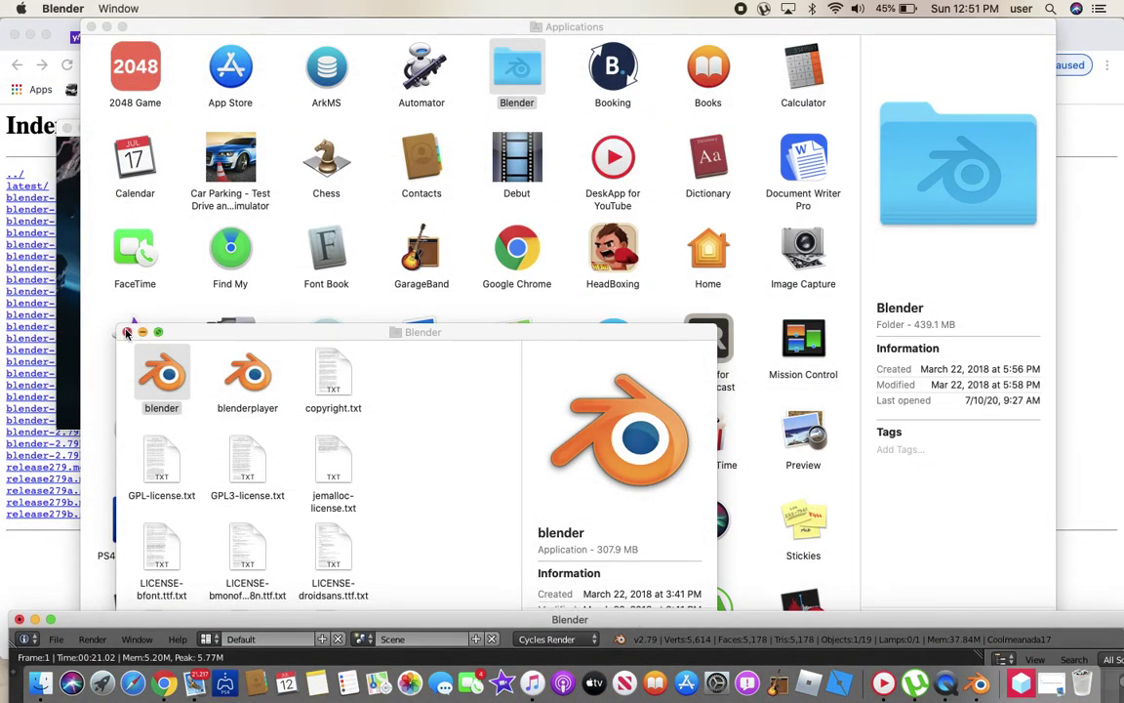
click(125, 332)
click(88, 26)
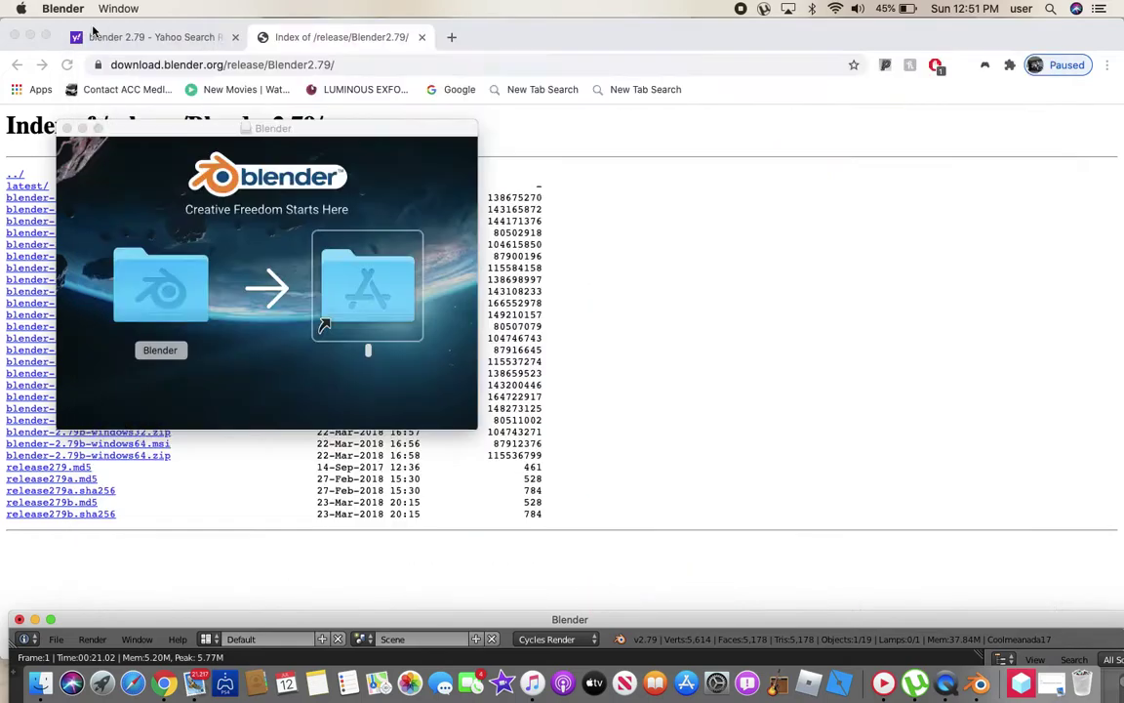
click(67, 127)
click(454, 41)
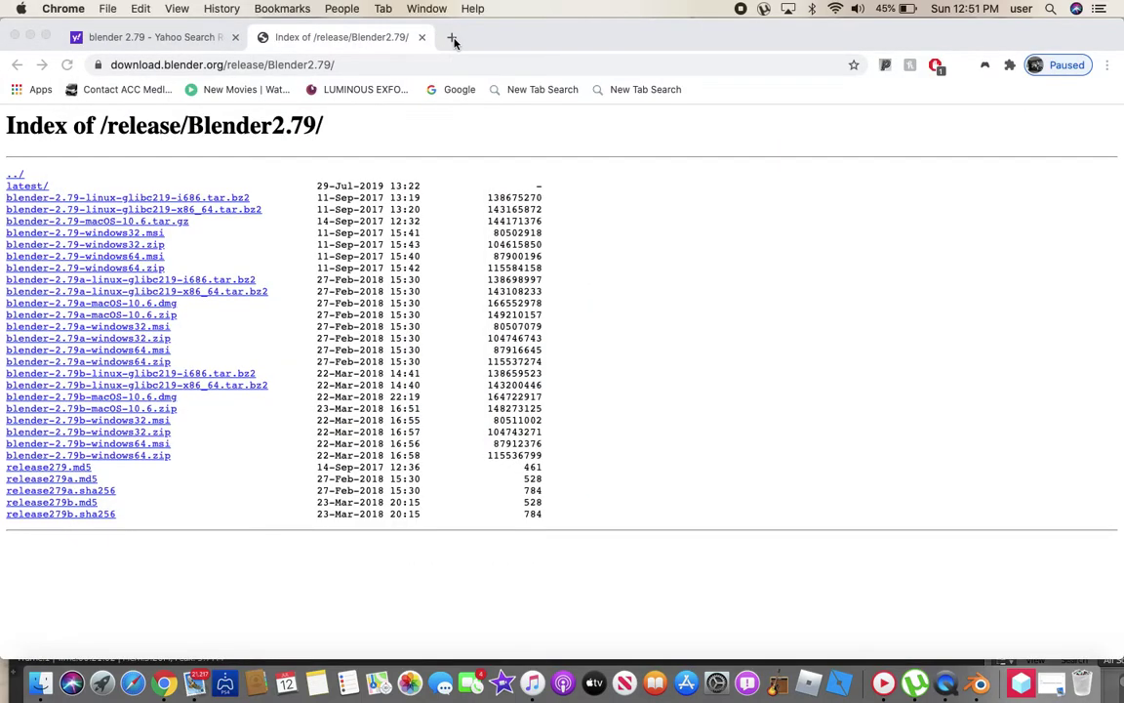
click(453, 39)
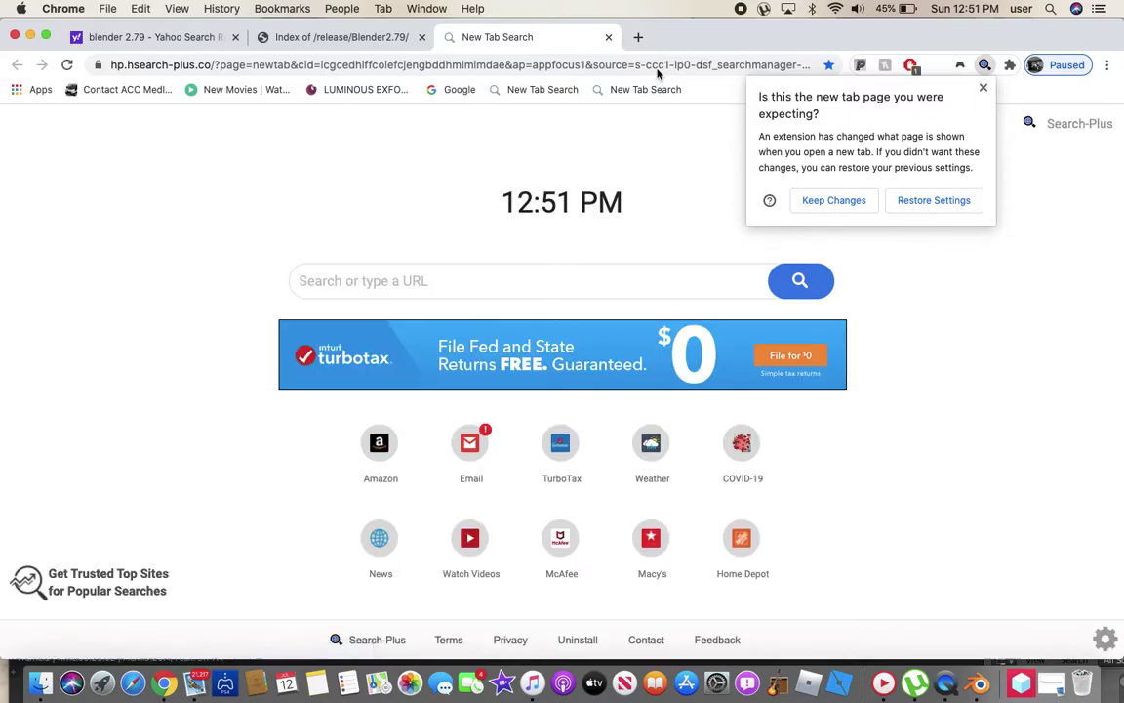
click(982, 87)
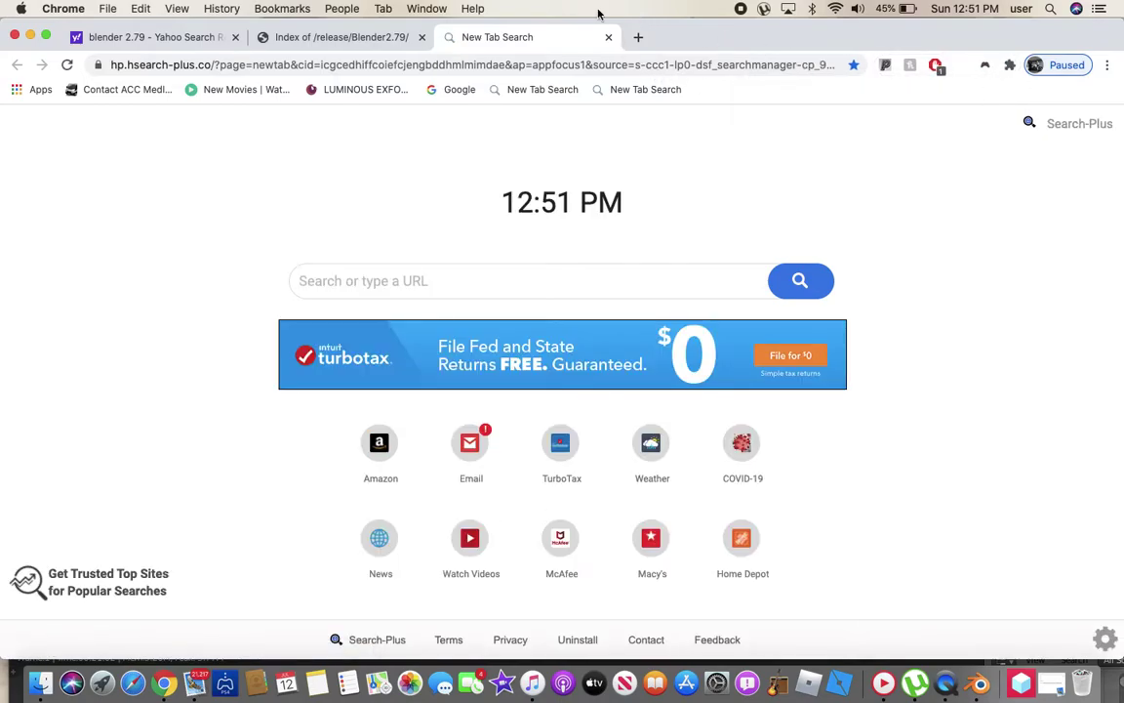
click(638, 37)
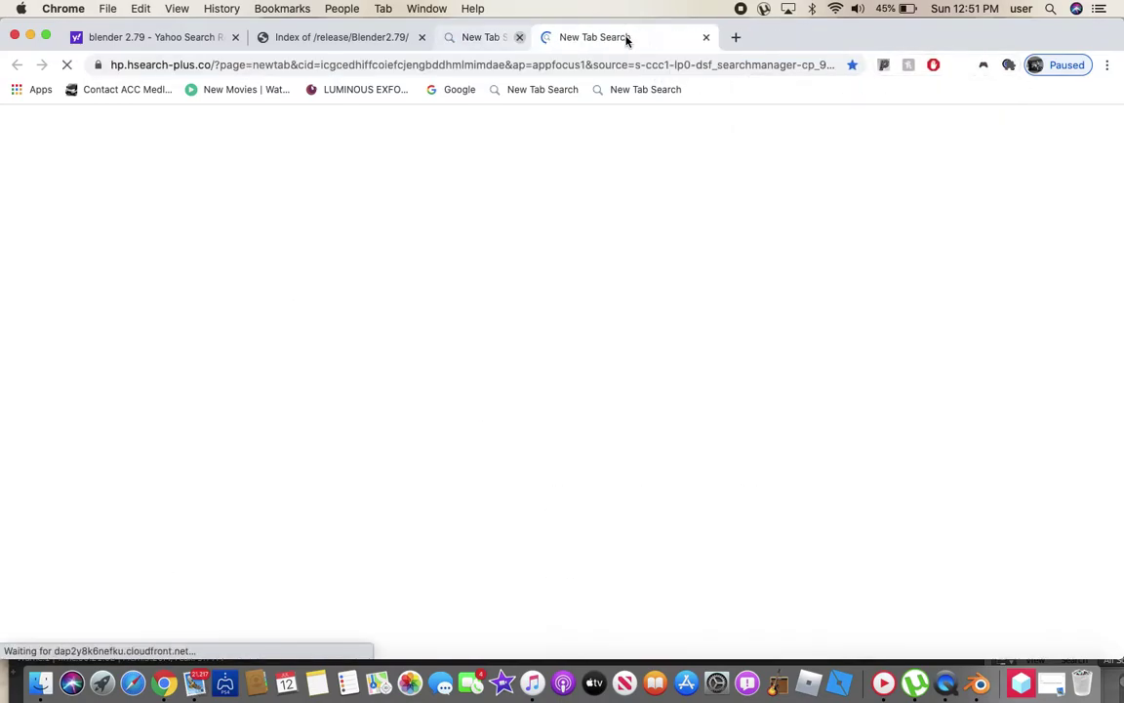
key(super+w)
key(super+w)
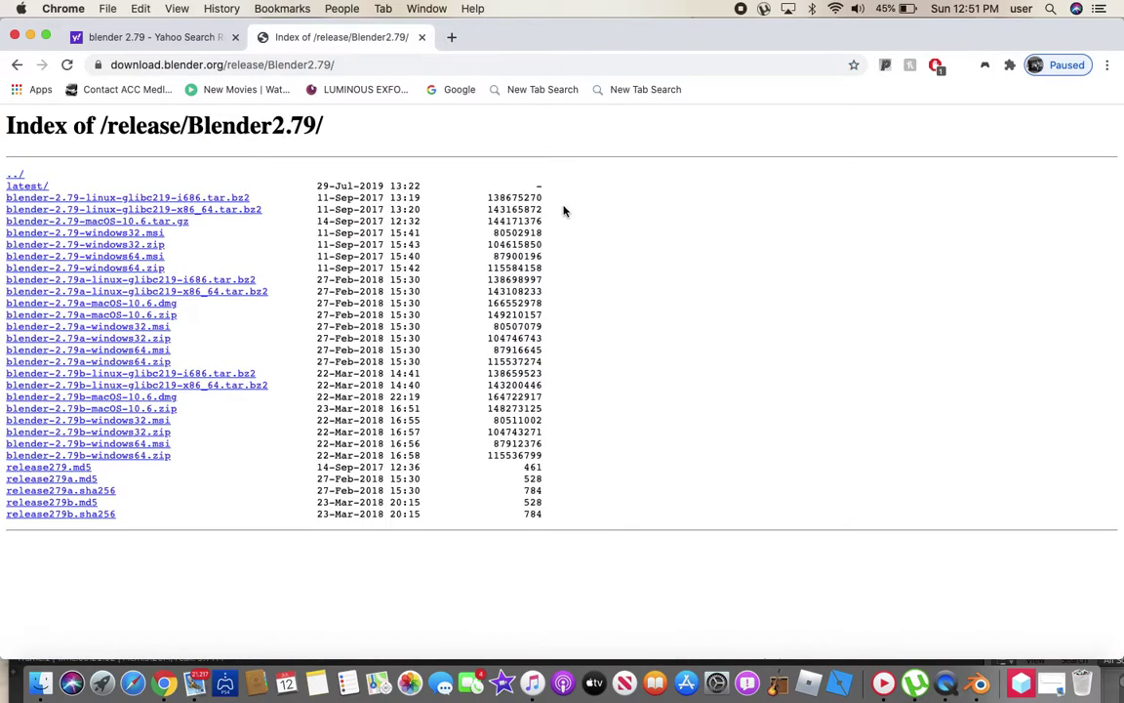